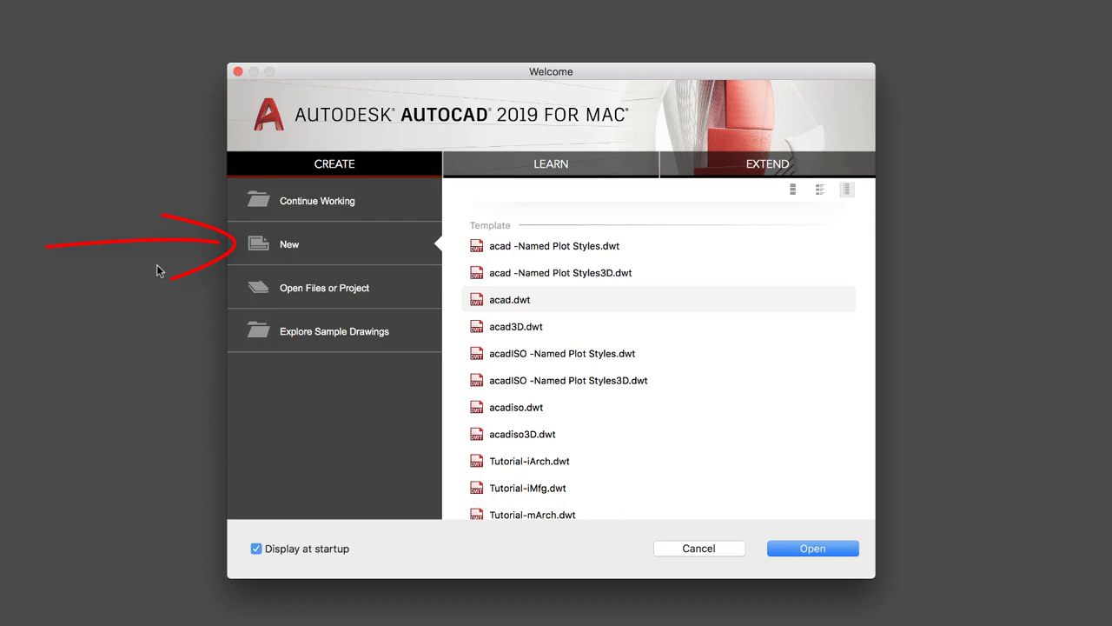
# Review the recently opened drawings, then bring up the browser for opening files and cancel it.
pyautogui.click(287, 208)
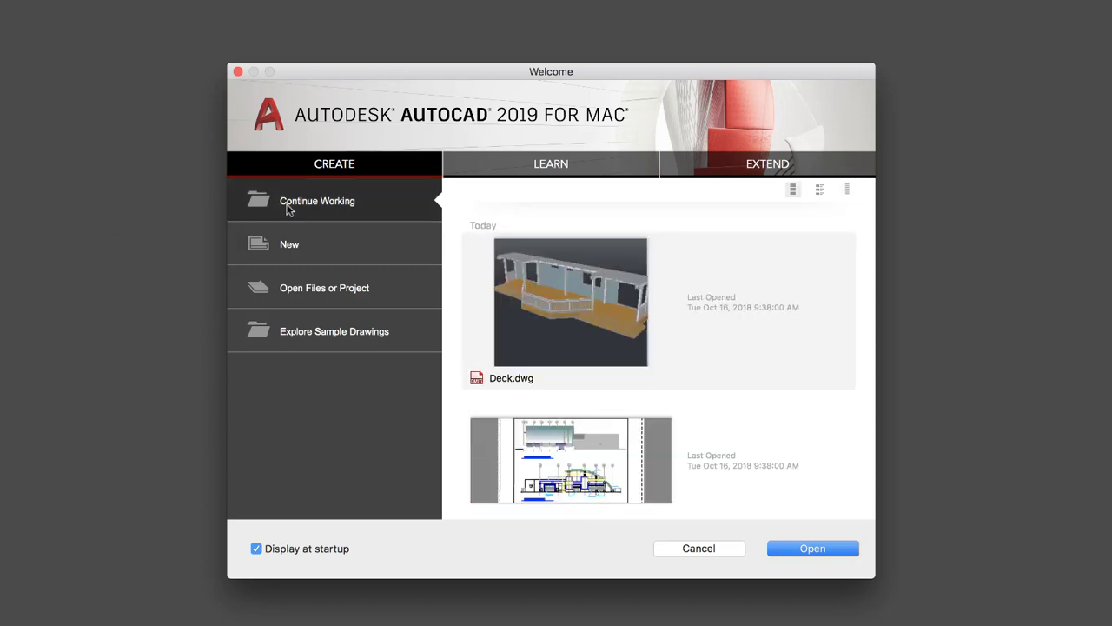
pyautogui.click(301, 290)
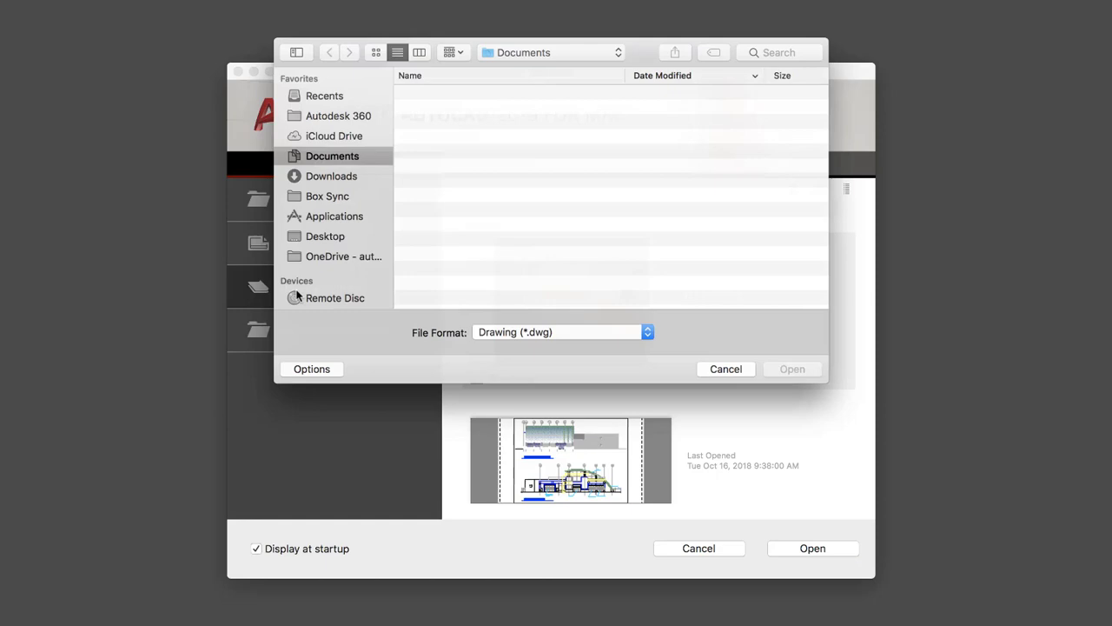
pyautogui.click(733, 373)
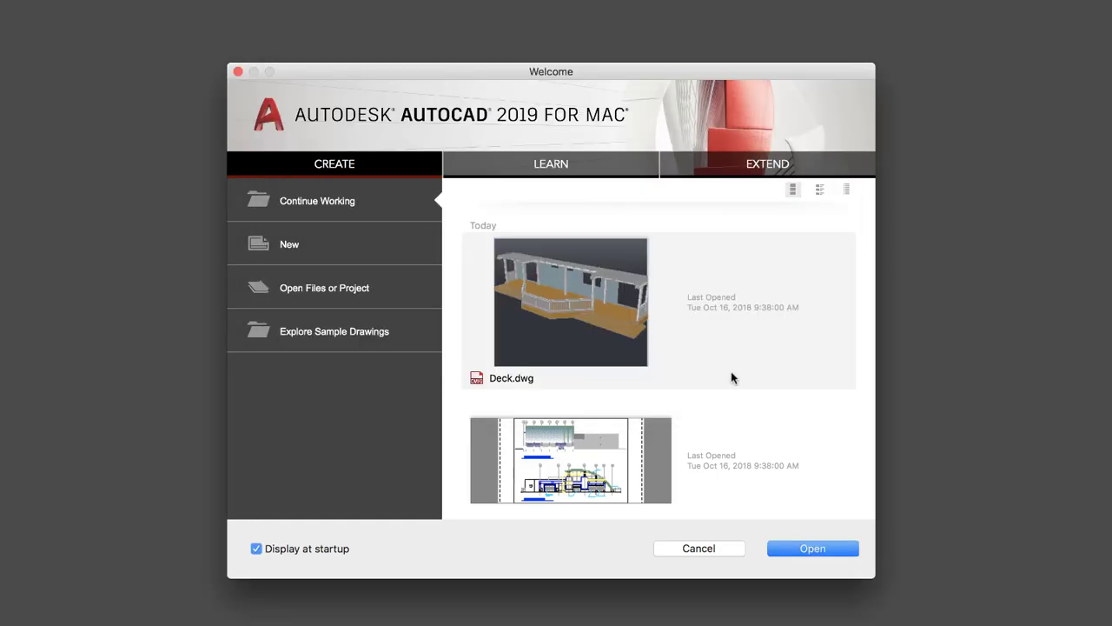
# Review the Learn page's new features and the What's New in AutoCAD for Mac 2019 video, plus the Extend resources.
pyautogui.click(546, 172)
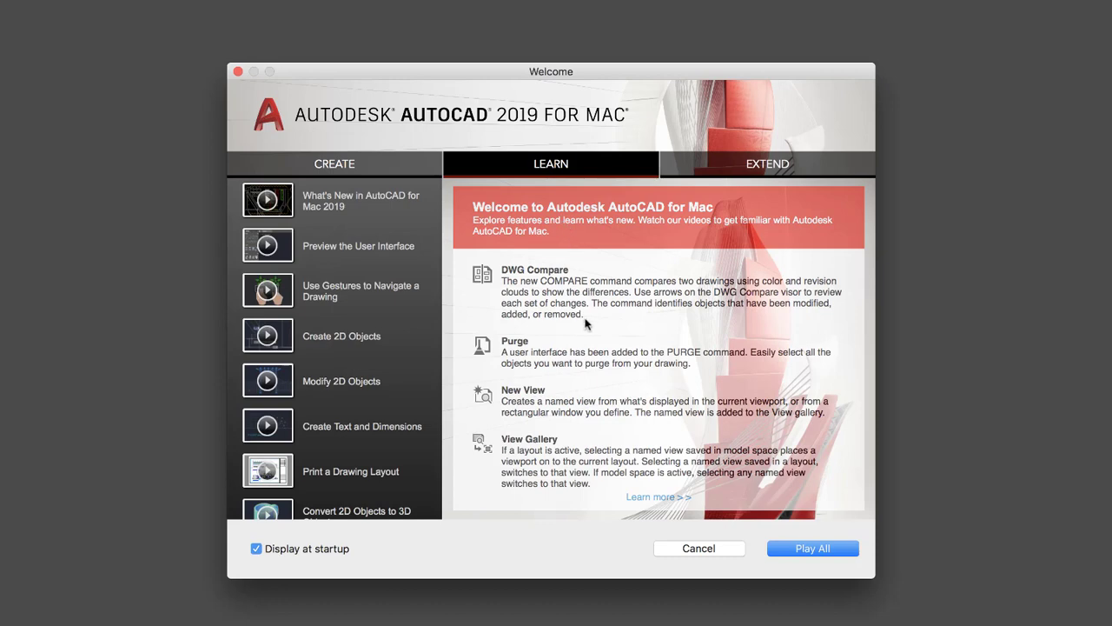
pyautogui.scroll(-3, 585, 324)
pyautogui.scroll(3, 585, 324)
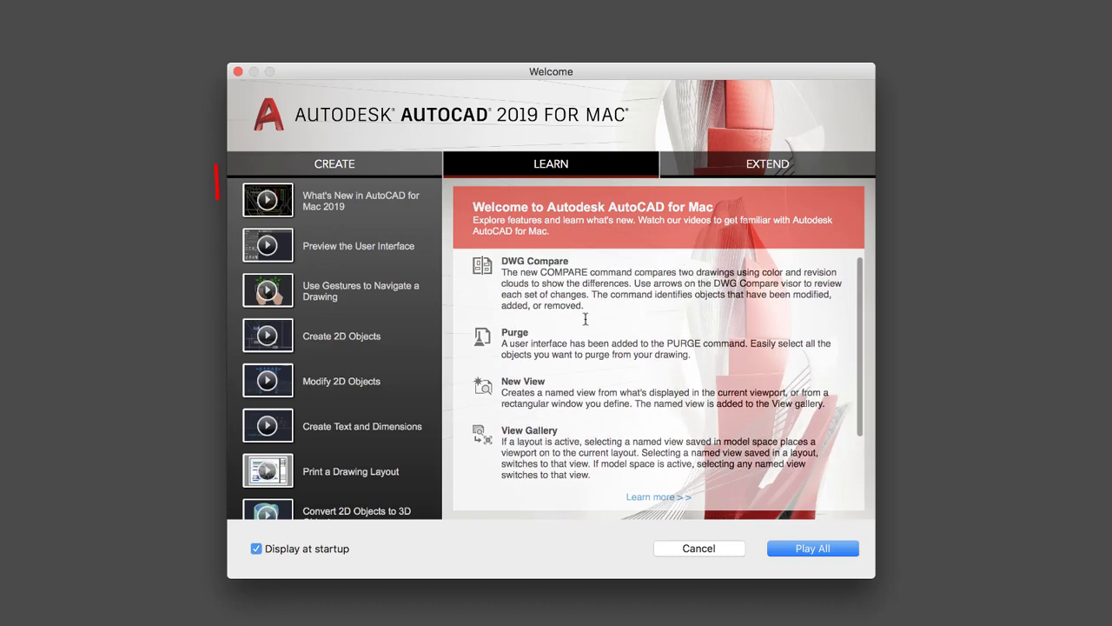
pyautogui.click(345, 206)
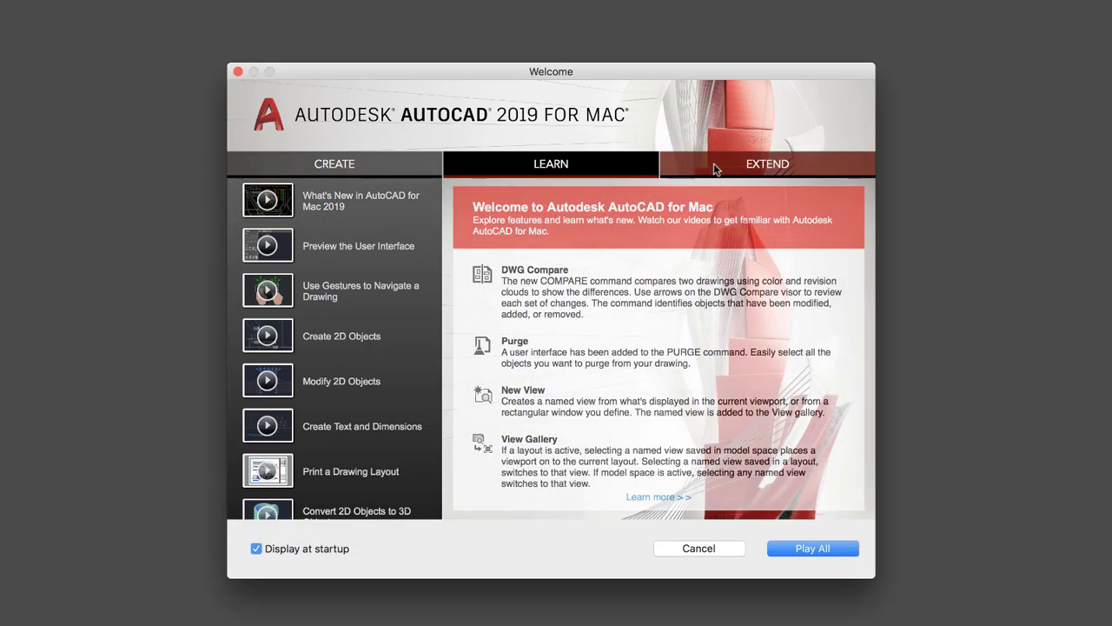
pyautogui.click(731, 170)
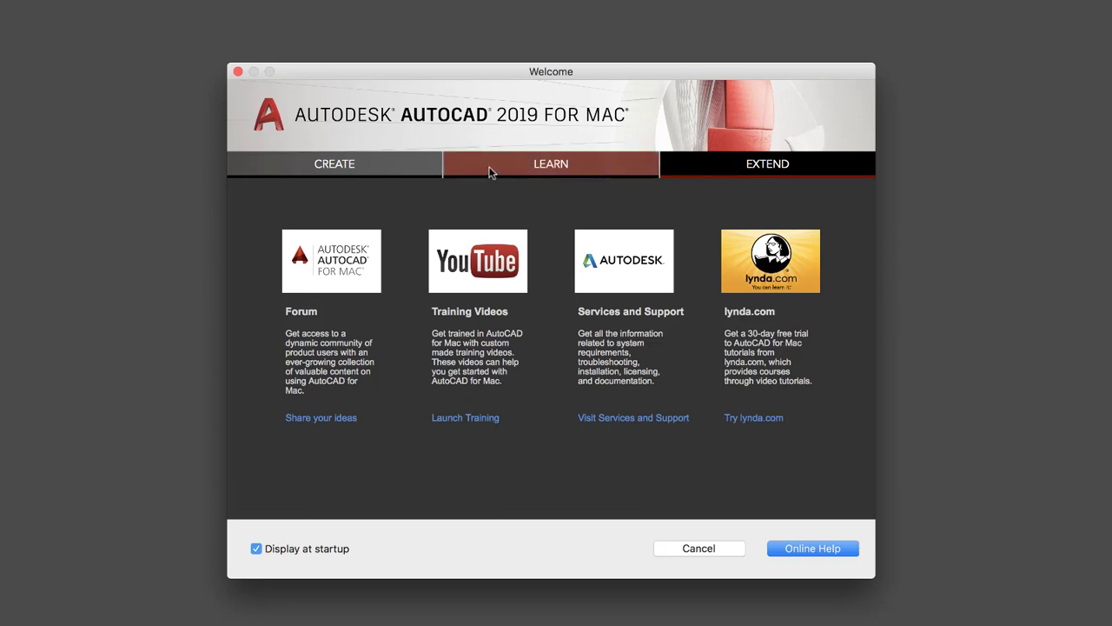
# Create a new drawing from the acad.dwt template.
pyautogui.click(372, 168)
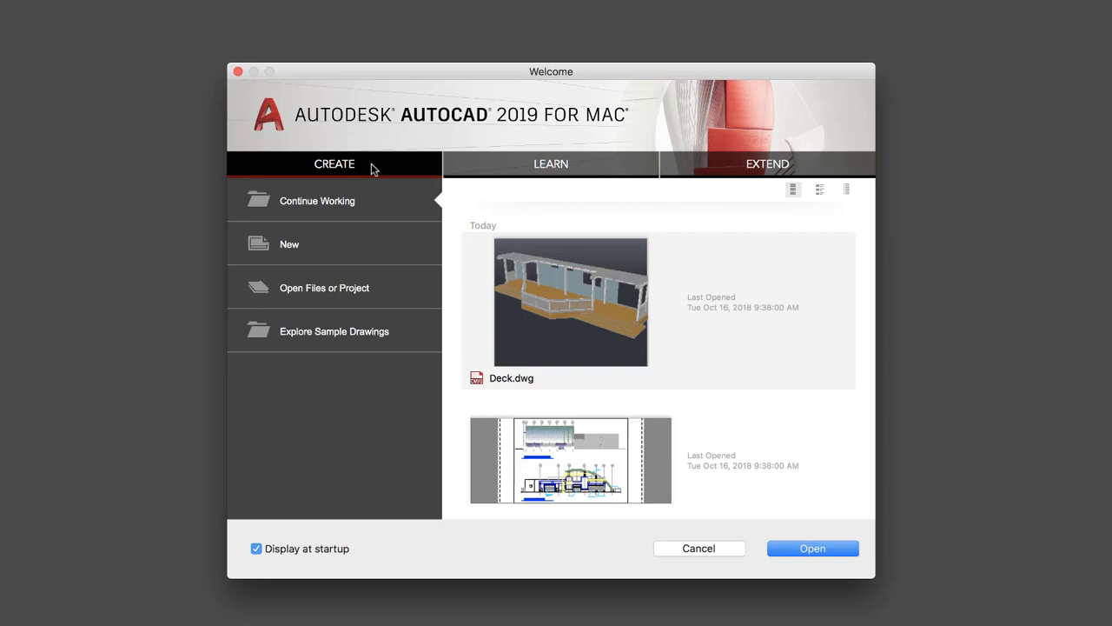
pyautogui.click(355, 248)
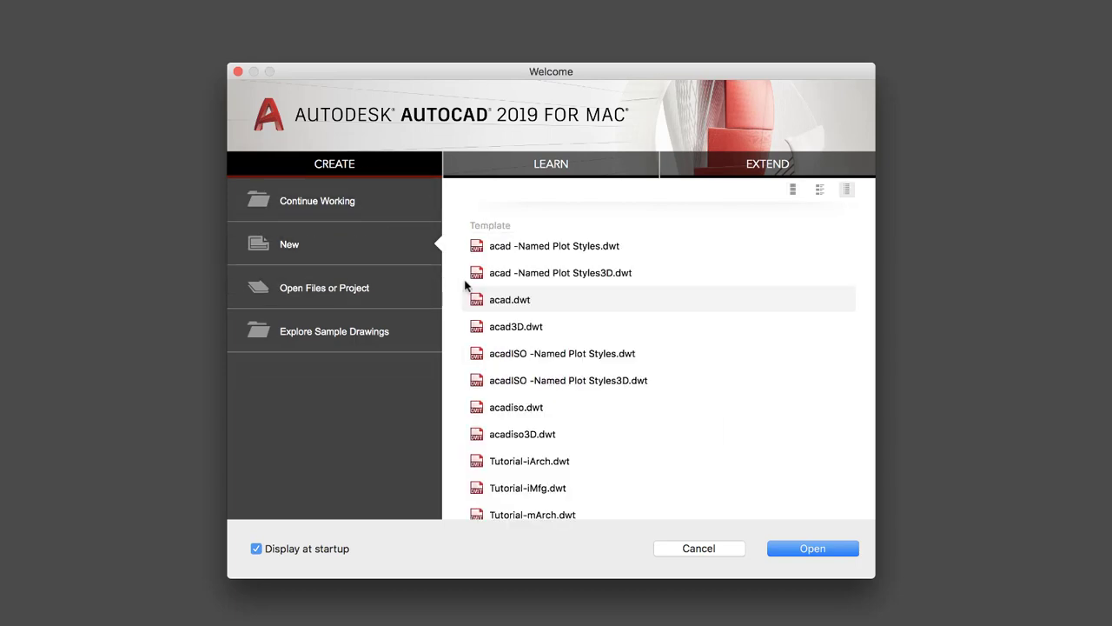
pyautogui.doubleClick(531, 300)
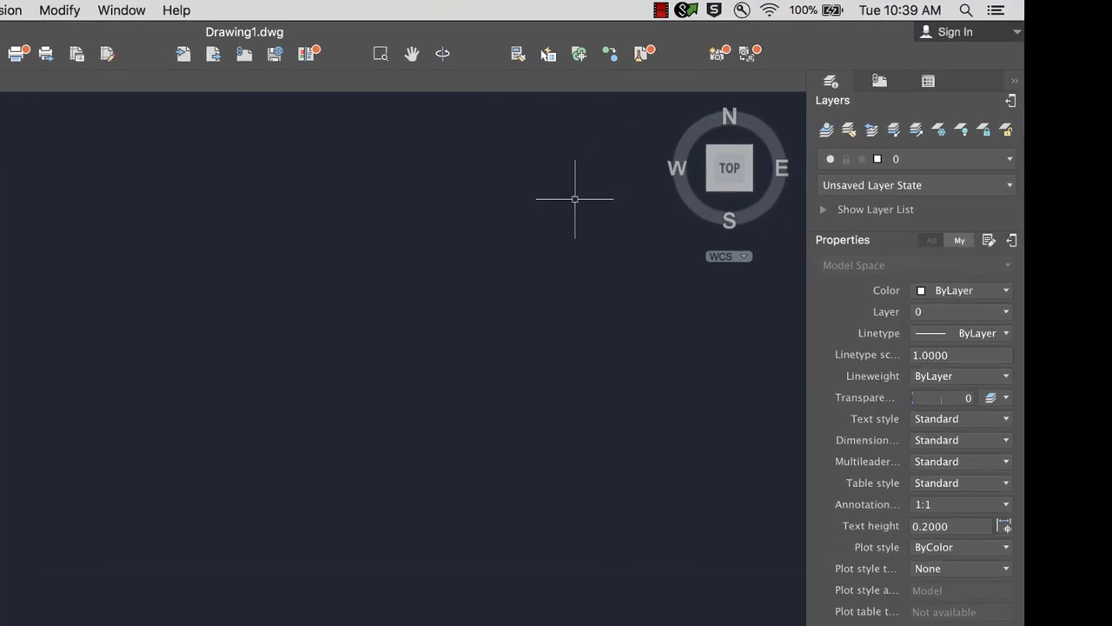
pyautogui.click(1017, 32)
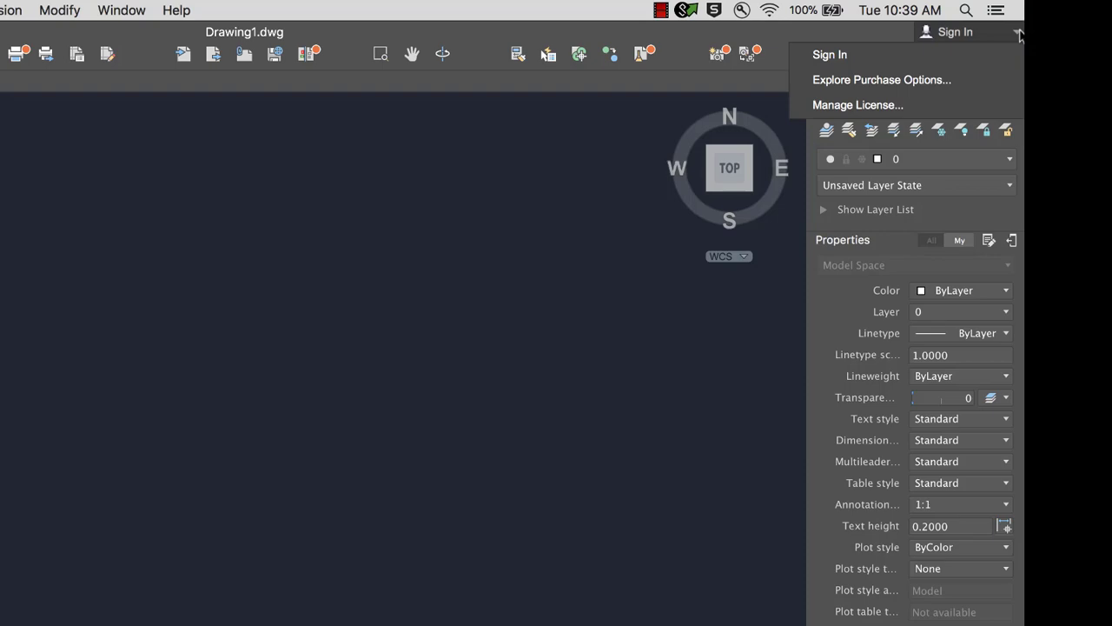
pyautogui.click(729, 40)
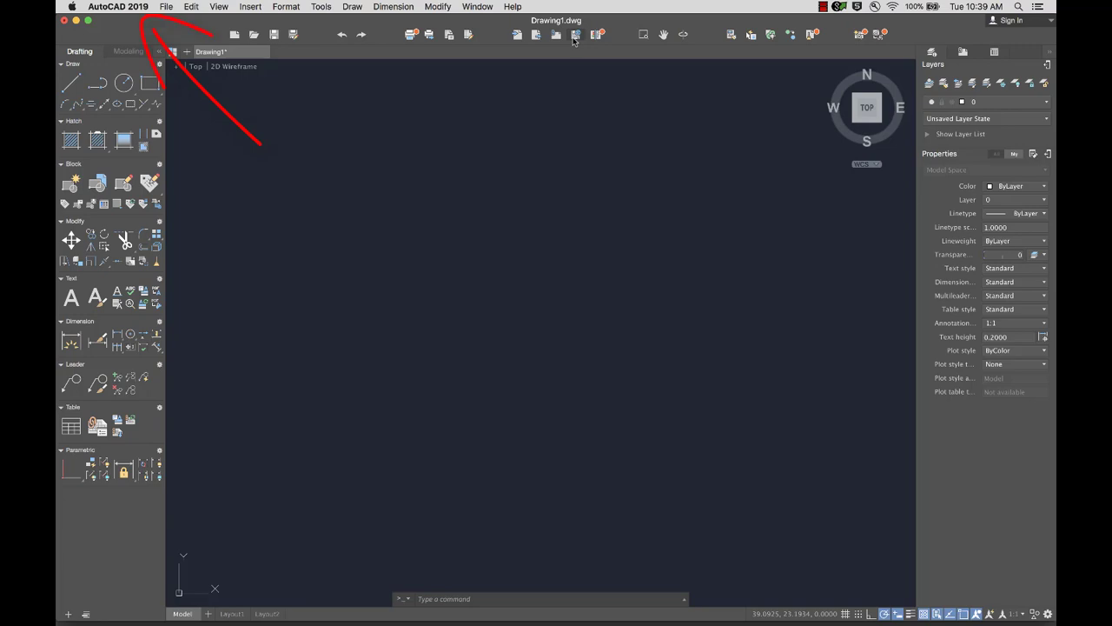
pyautogui.click(129, 7)
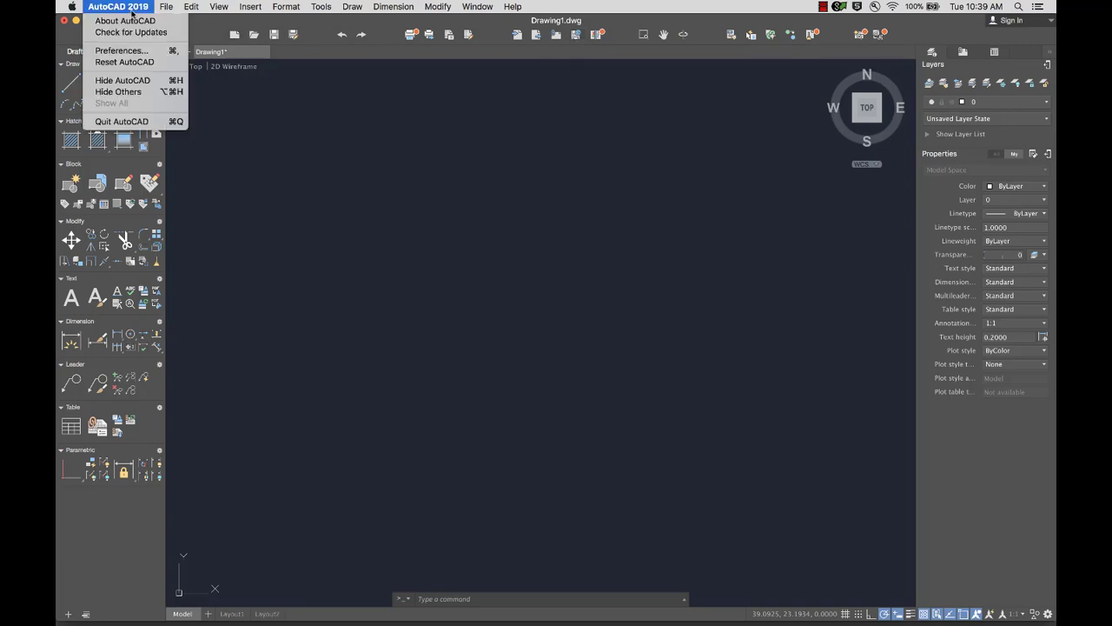
pyautogui.click(132, 11)
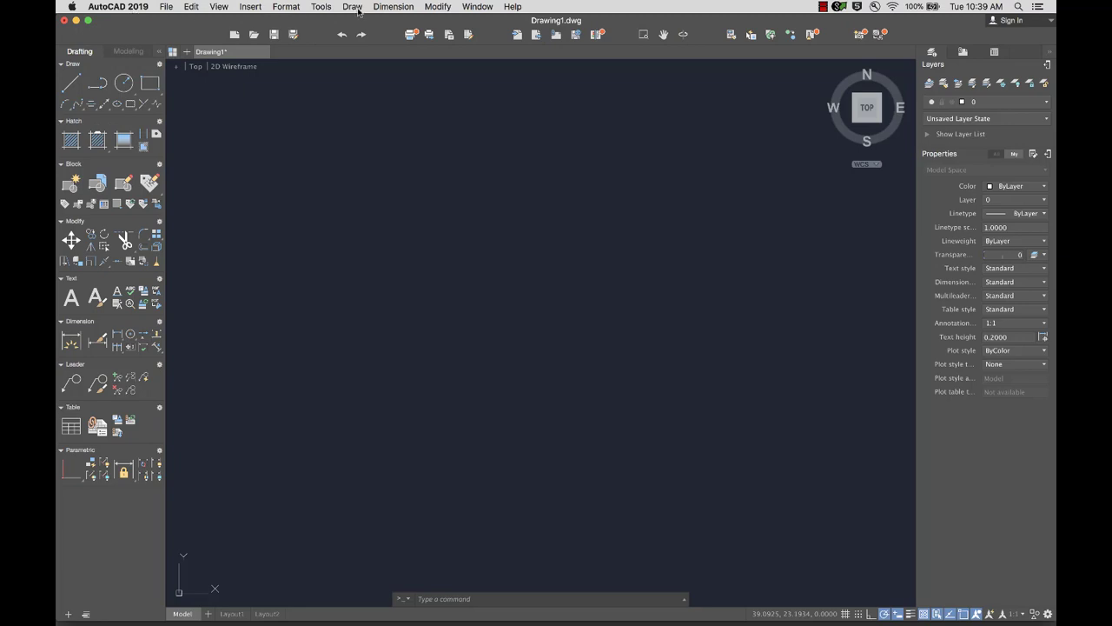
# Search Help for commands matching "c" and choose the Cut command from the results.
pyautogui.click(513, 7)
pyautogui.write('c')
pyautogui.moveTo(589, 77)
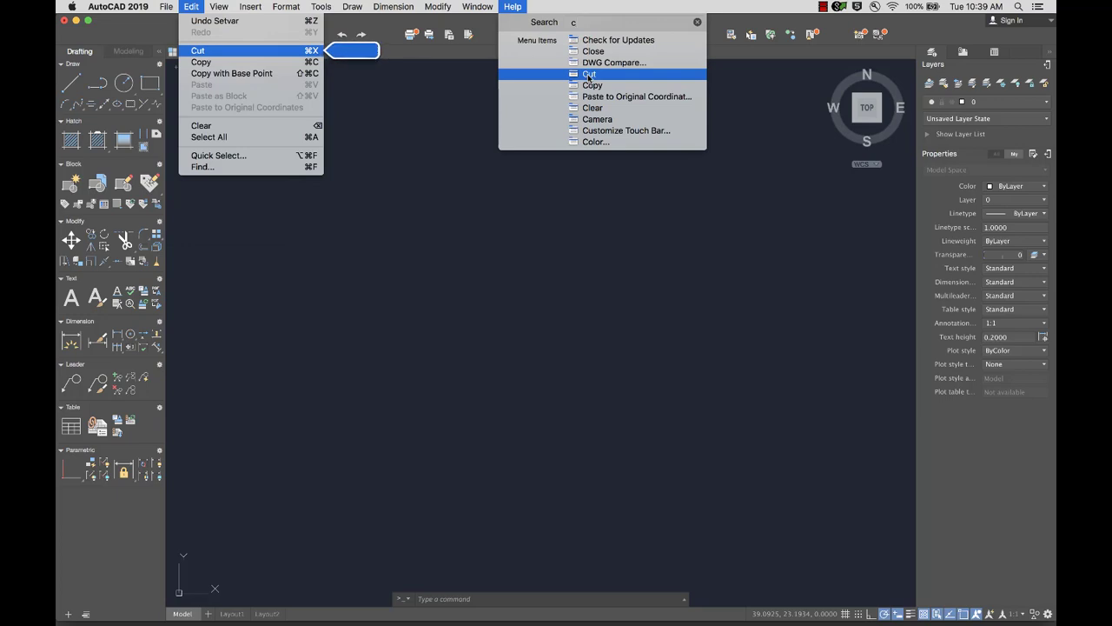
pyautogui.click(589, 75)
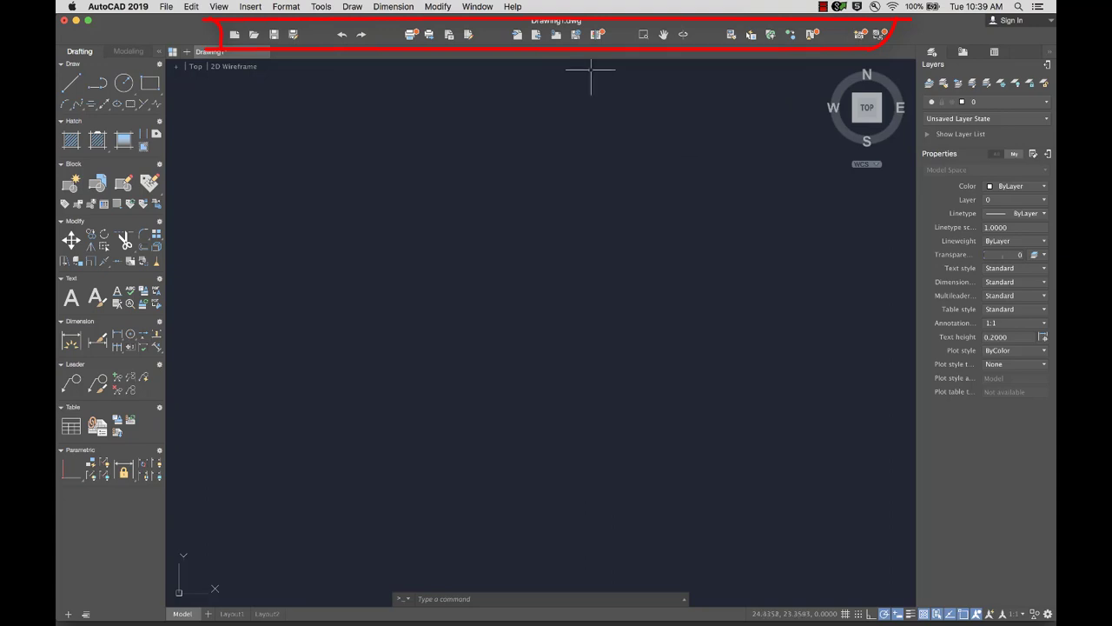
# Examine the toolbar customization options and close them without making changes.
pyautogui.rightClick(621, 36)
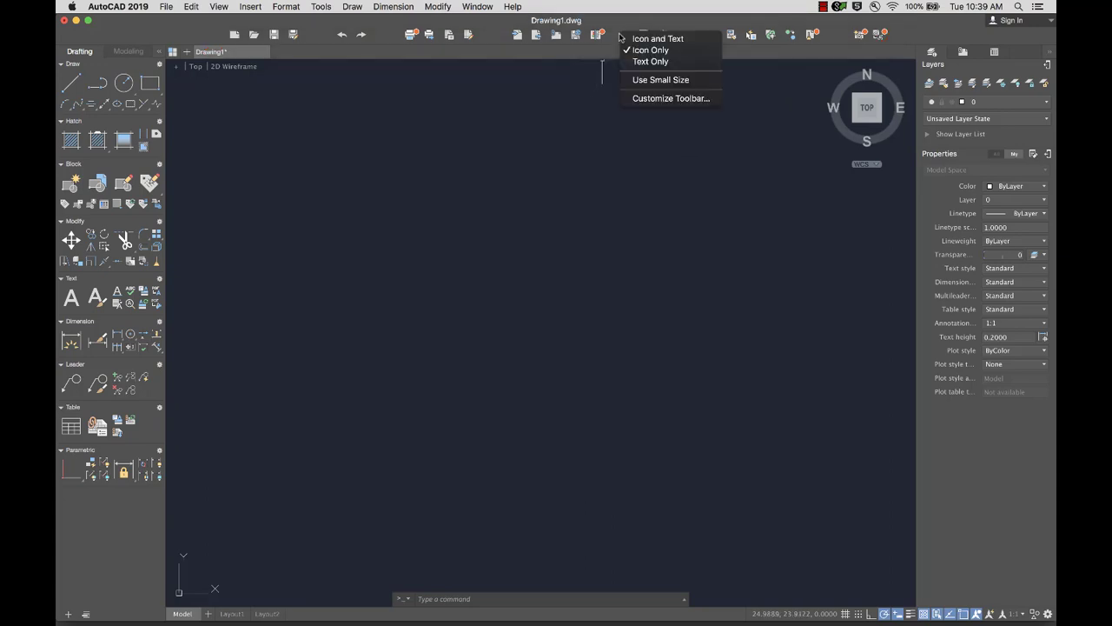
pyautogui.click(645, 99)
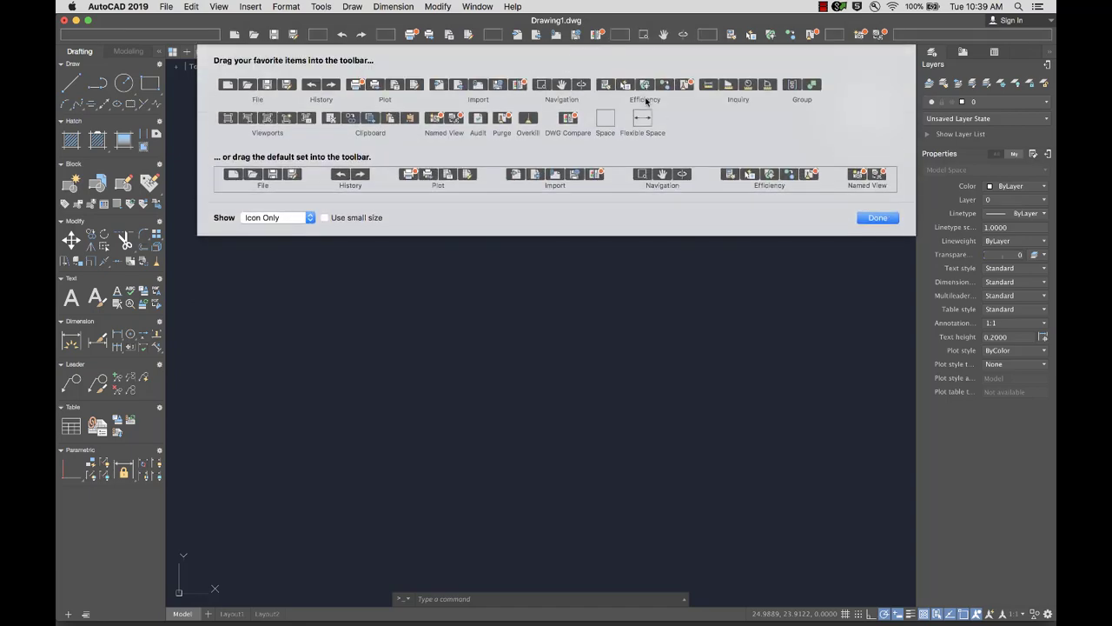
pyautogui.click(878, 218)
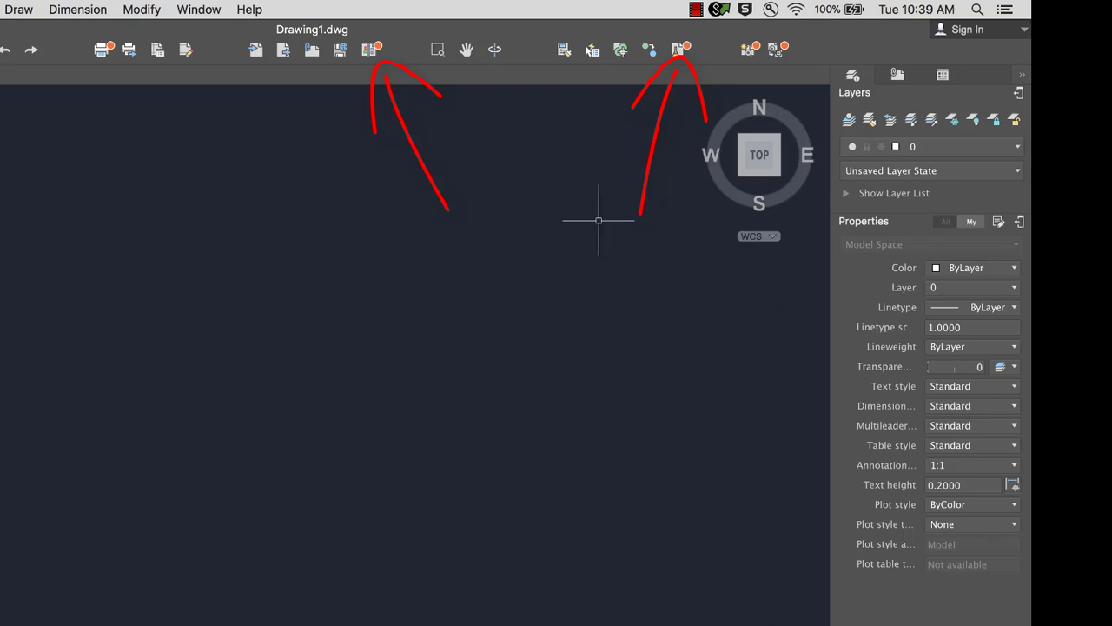
# View the description of the new DWG Compare feature and open its additional information.
pyautogui.moveTo(381, 53)
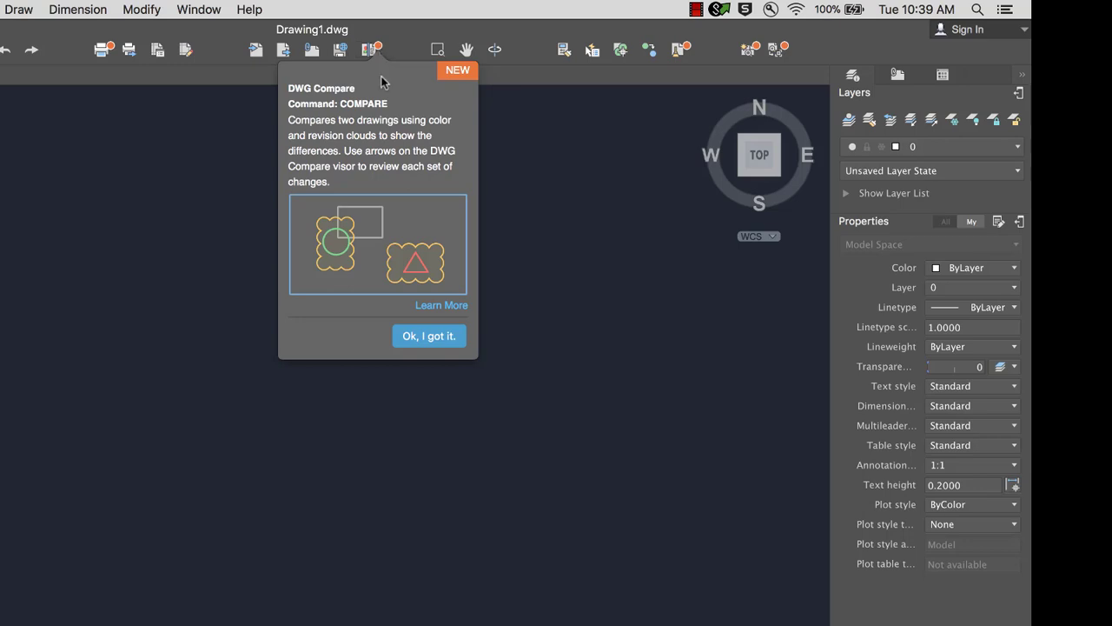
pyautogui.click(443, 305)
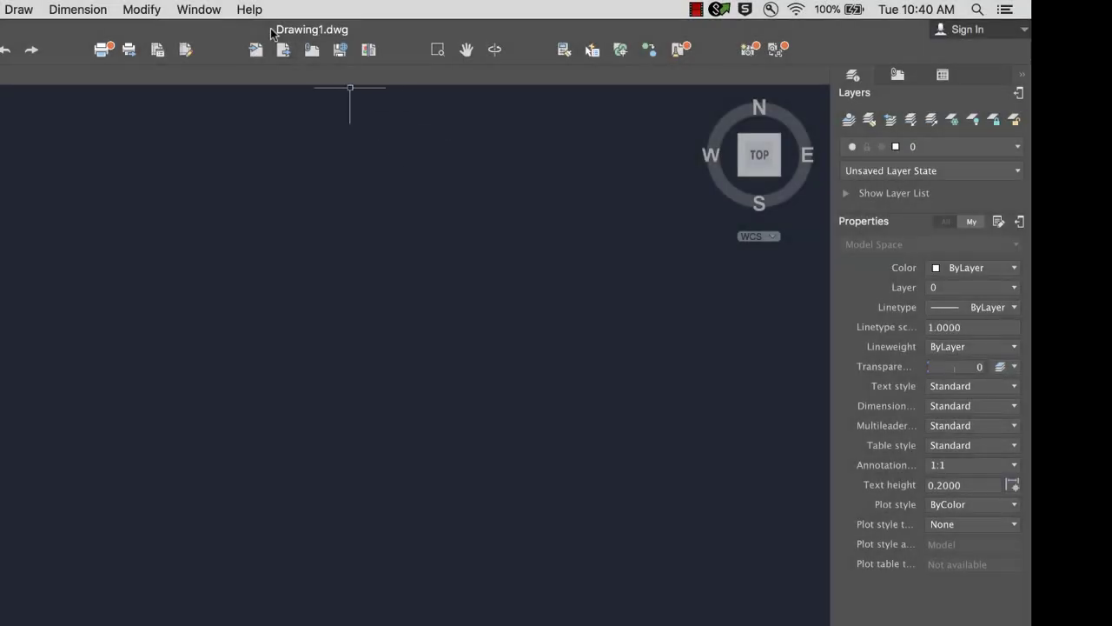
# Turn off the highlighting of new features and turn it back on.
pyautogui.click(249, 10)
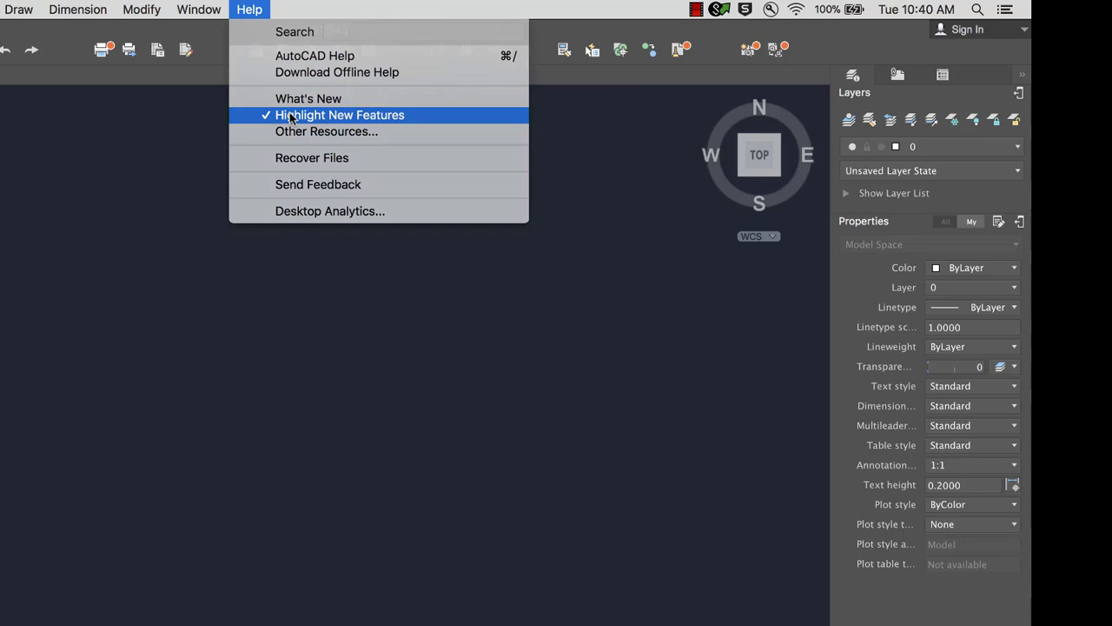
pyautogui.click(290, 118)
pyautogui.click(251, 12)
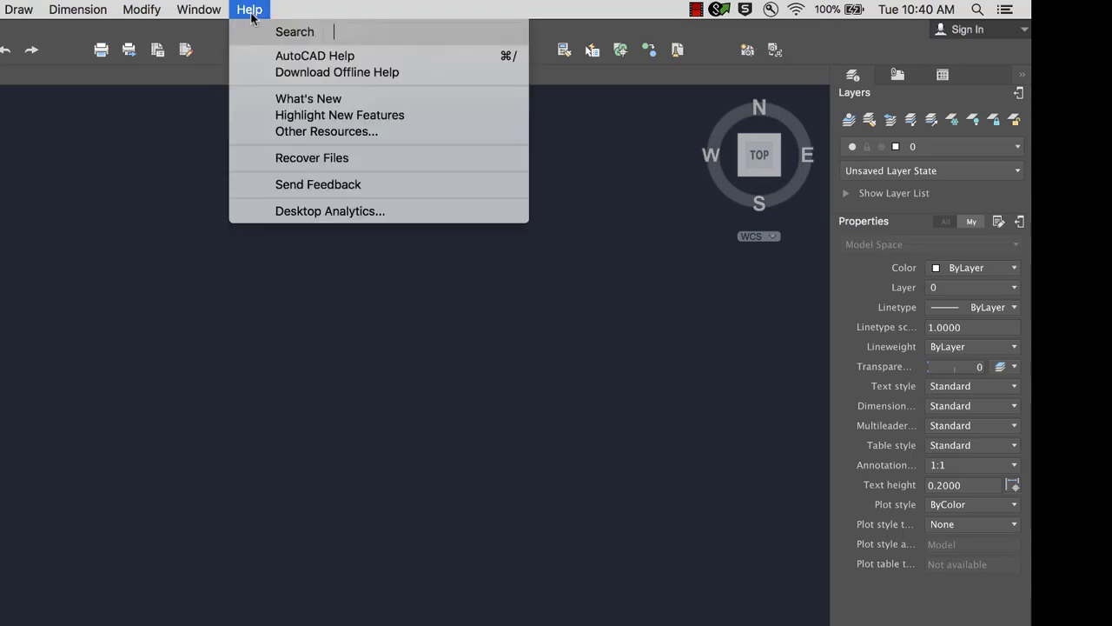
pyautogui.click(290, 115)
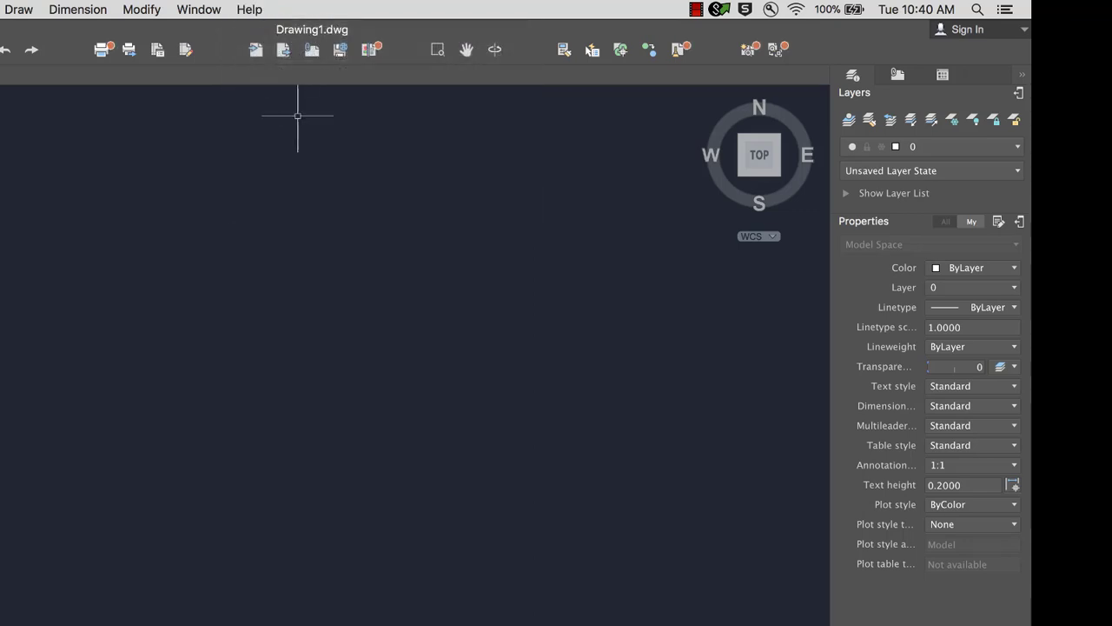
# Look up the SHOWNEWSTATE system variable by entering "shownew".
pyautogui.write('showne')
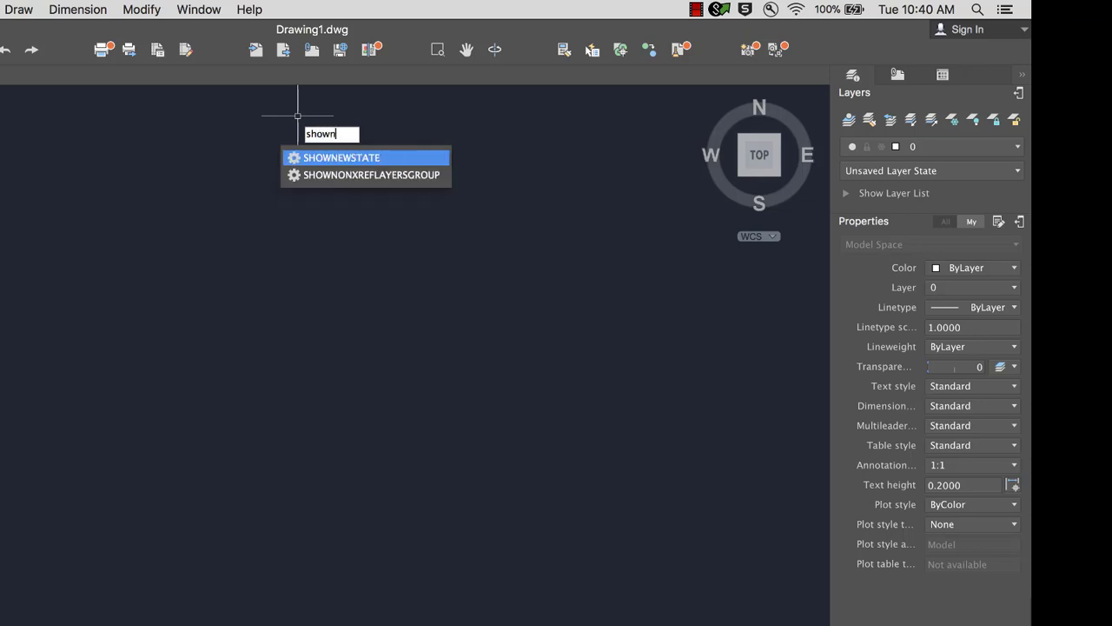
pyautogui.write('w')
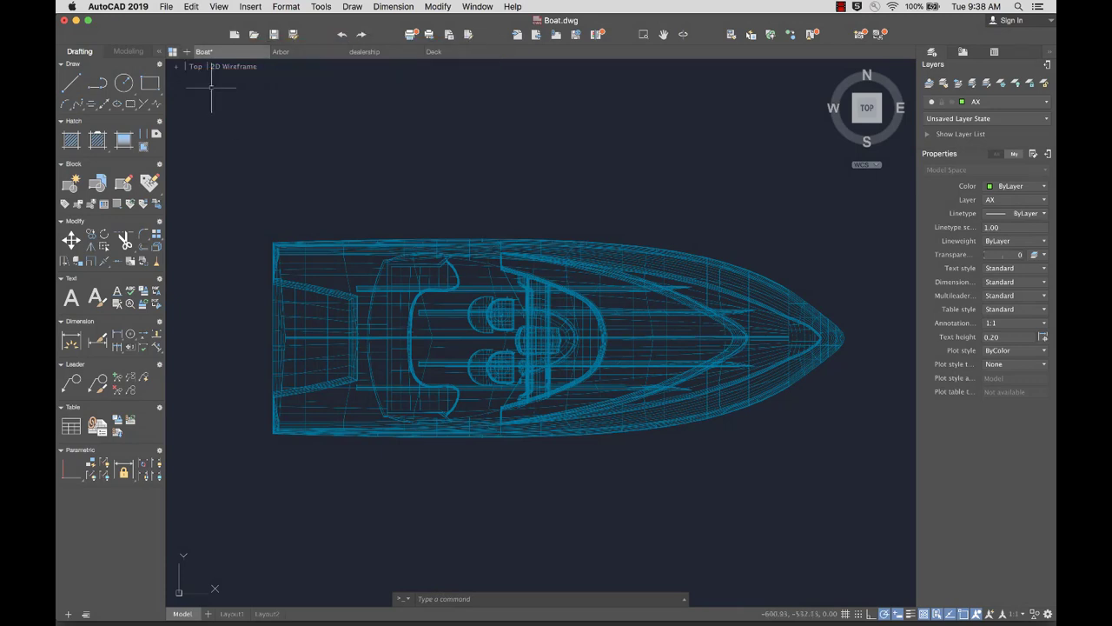
# Preview the layouts of dealership.dwg in Quick View and close the preview.
pyautogui.click(172, 54)
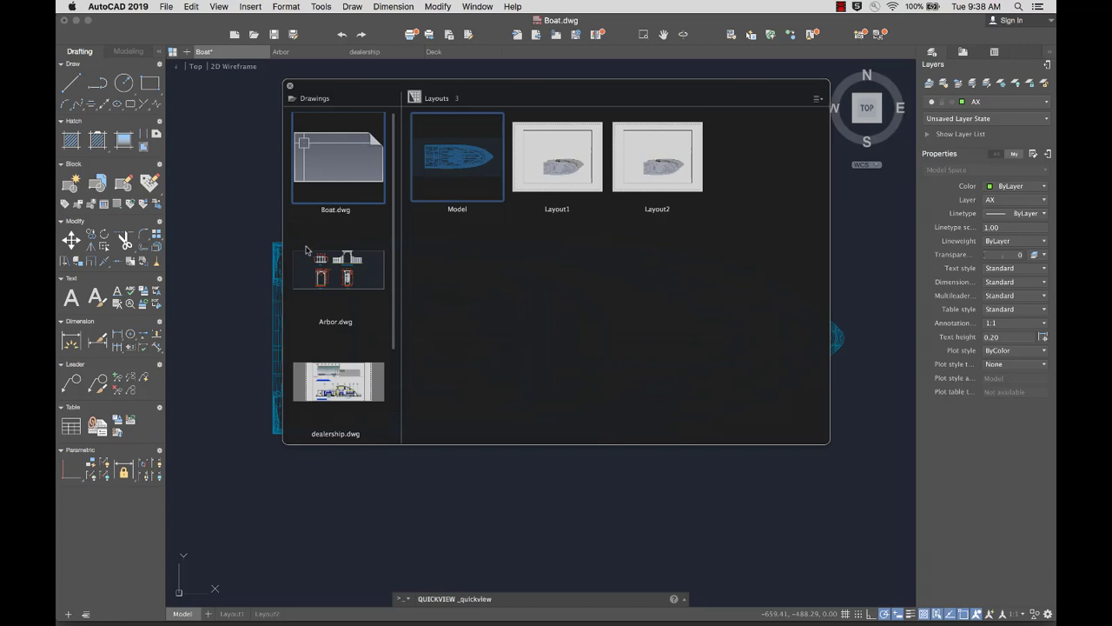
pyautogui.click(348, 383)
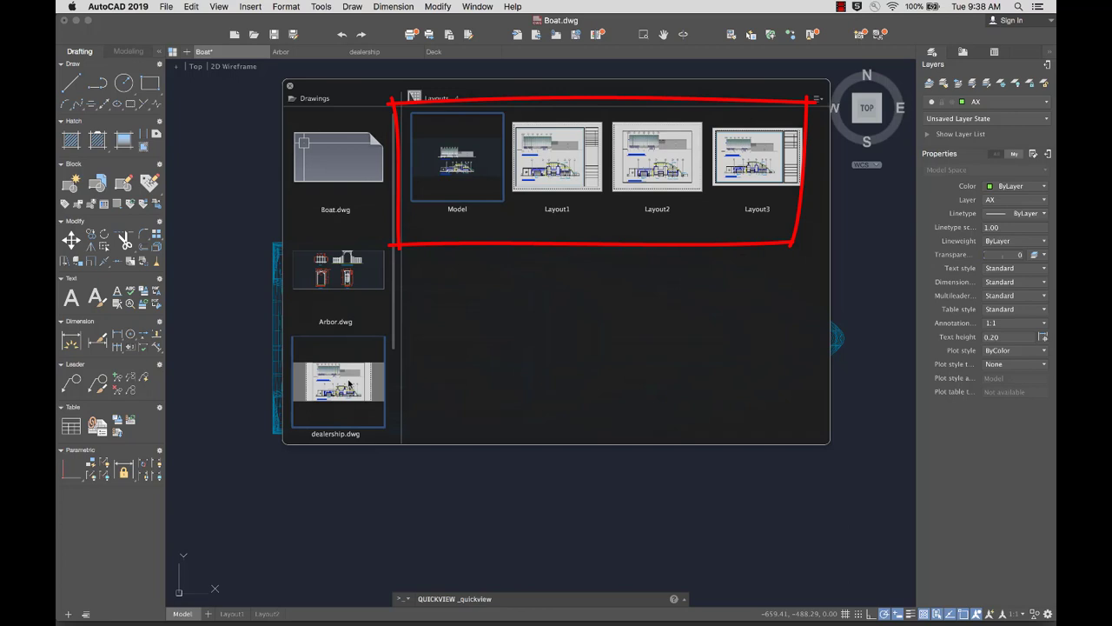
pyautogui.click(290, 86)
pyautogui.rightClick(233, 56)
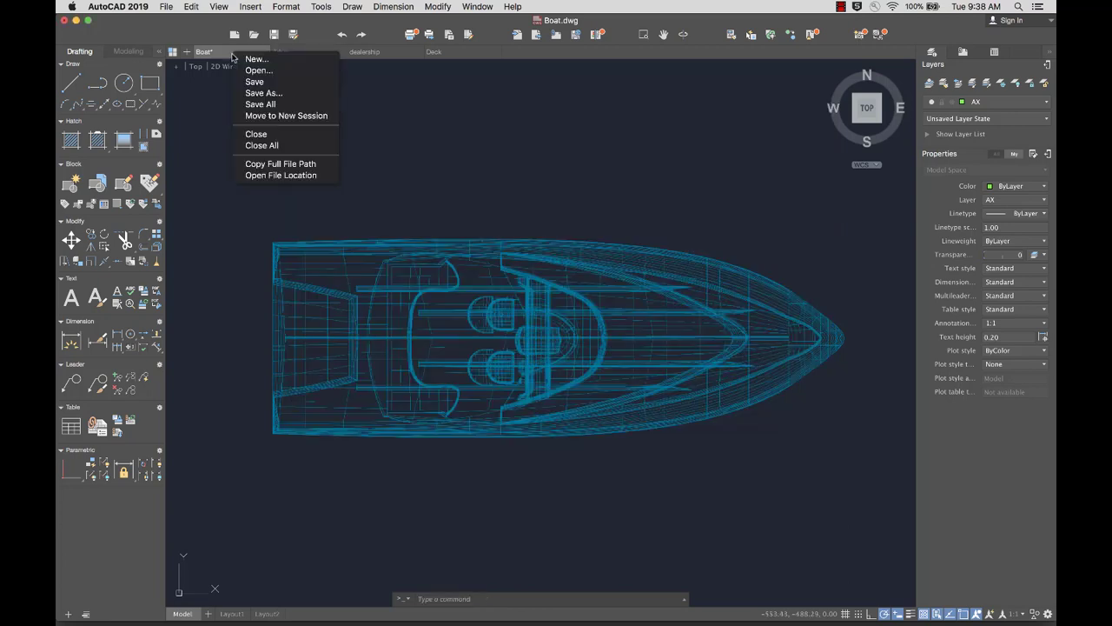
pyautogui.press('Escape')
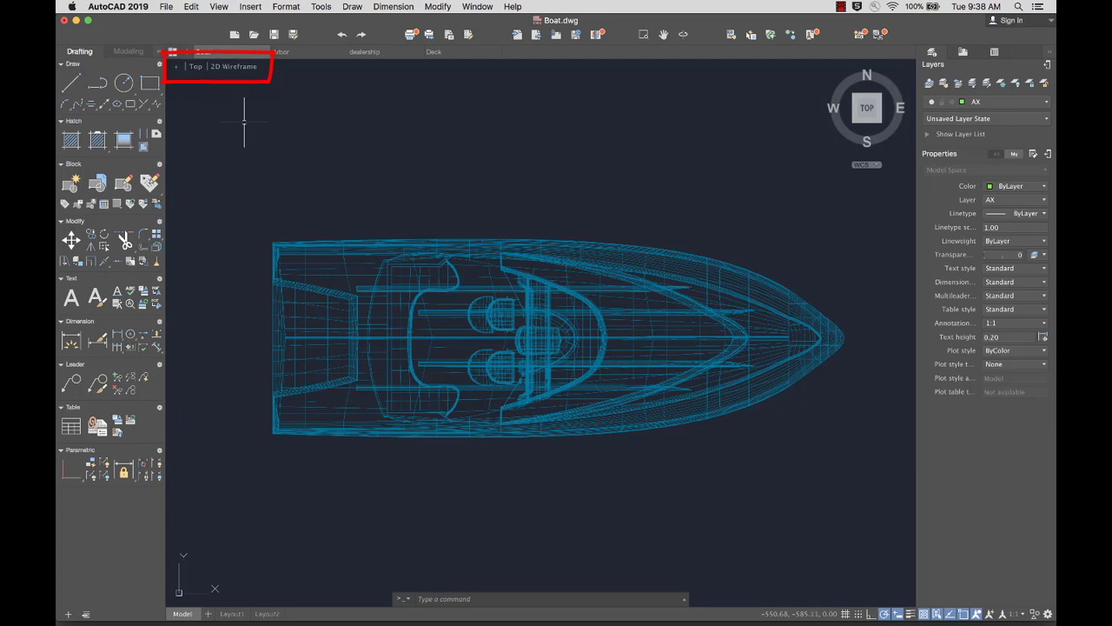
# Split the boat drawing into the Three: Right viewport configuration and set its large viewport to SW Isometric.
pyautogui.click(174, 68)
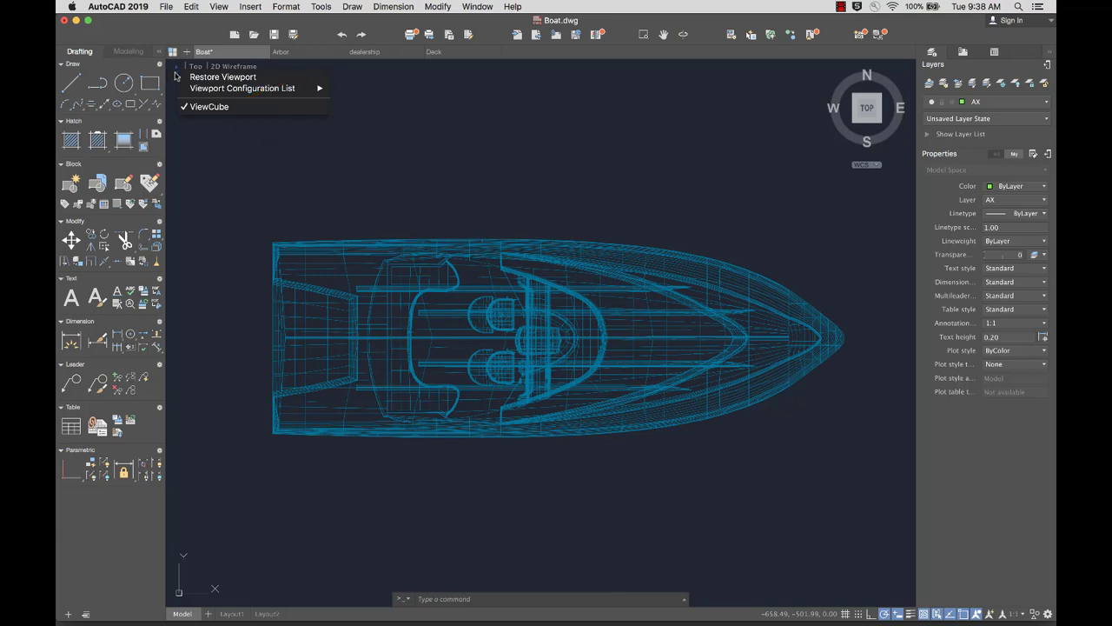
pyautogui.moveTo(197, 91)
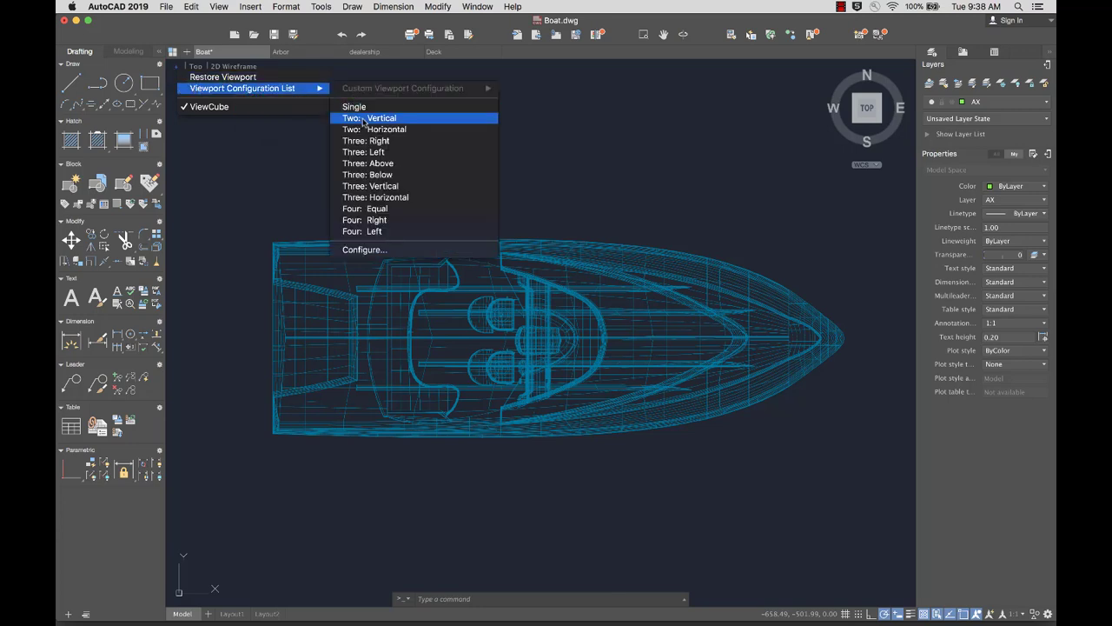
pyautogui.click(384, 144)
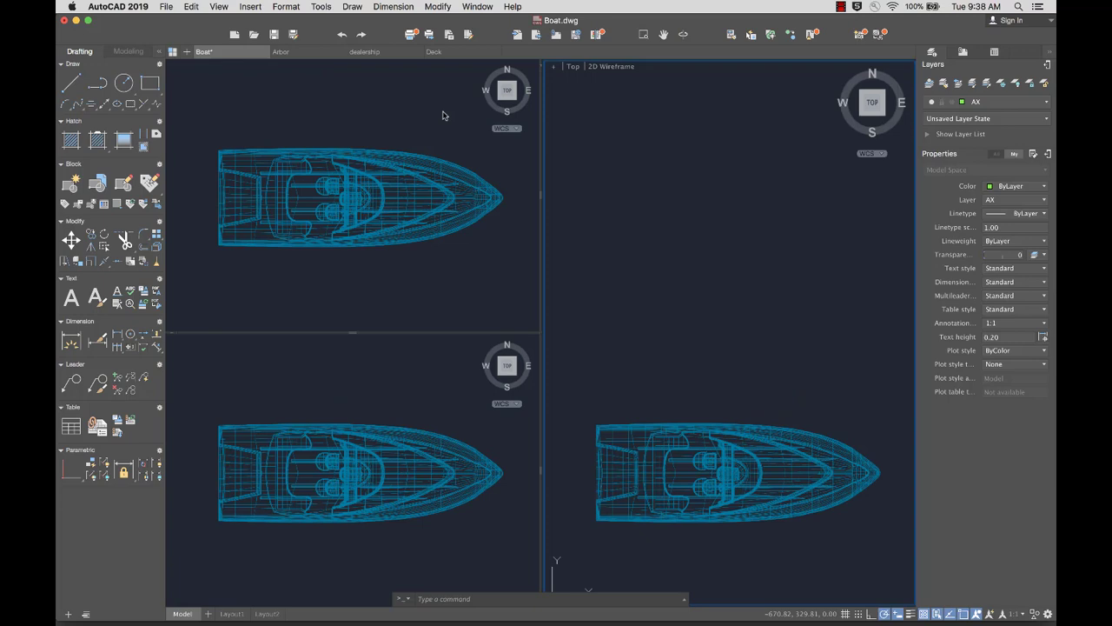
pyautogui.click(572, 68)
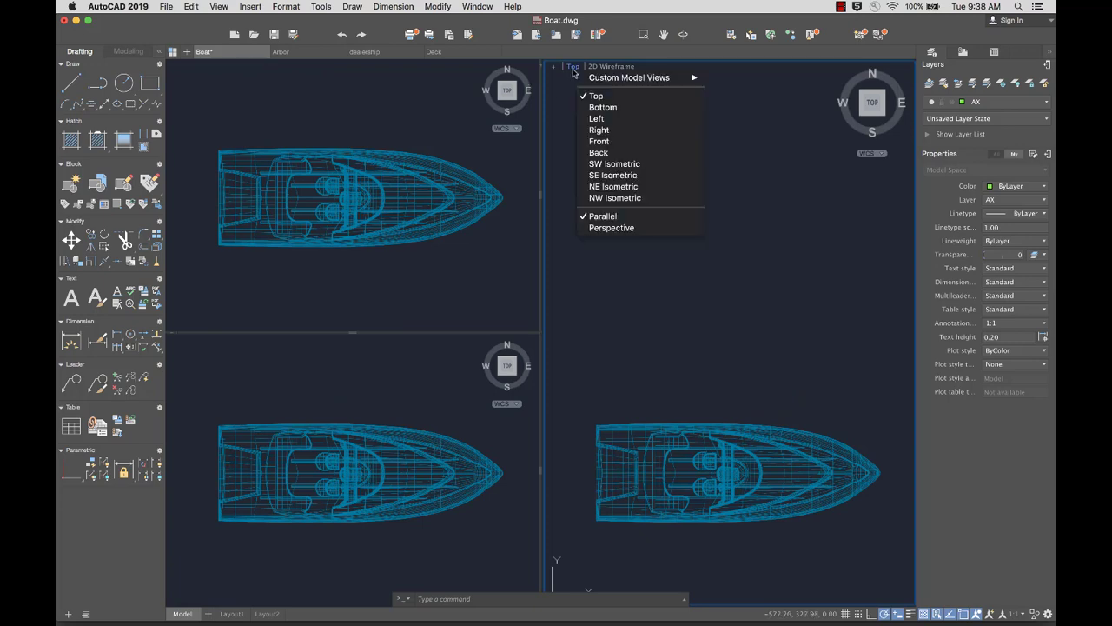
pyautogui.click(613, 164)
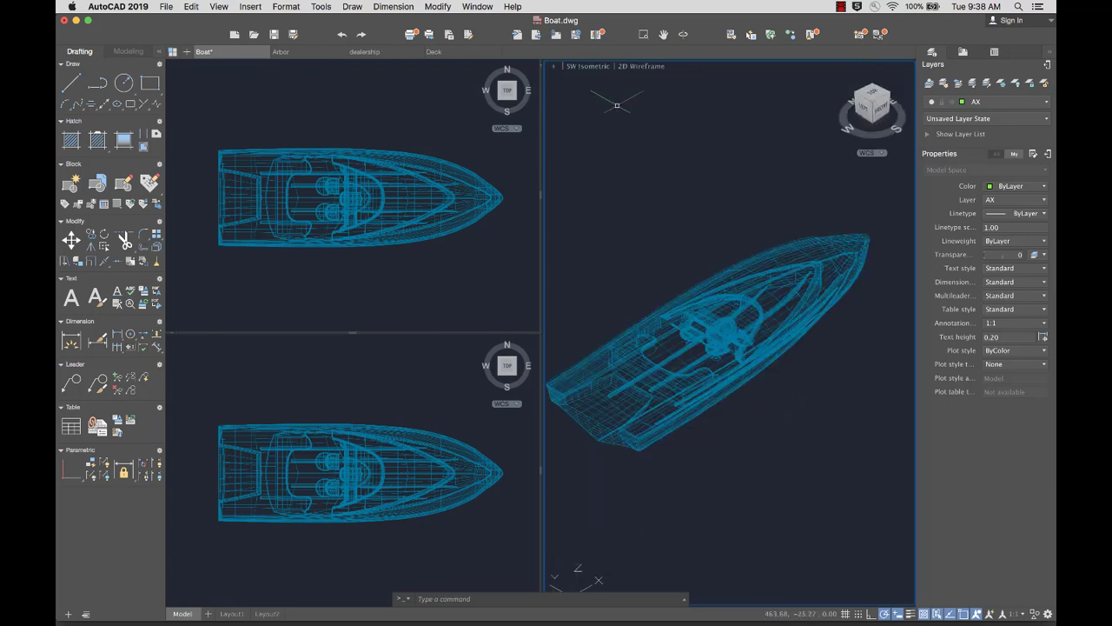
# Apply the Conceptual visual style to the large viewport and reorient the boat to Front, followed by SE Isometric.
pyautogui.click(640, 67)
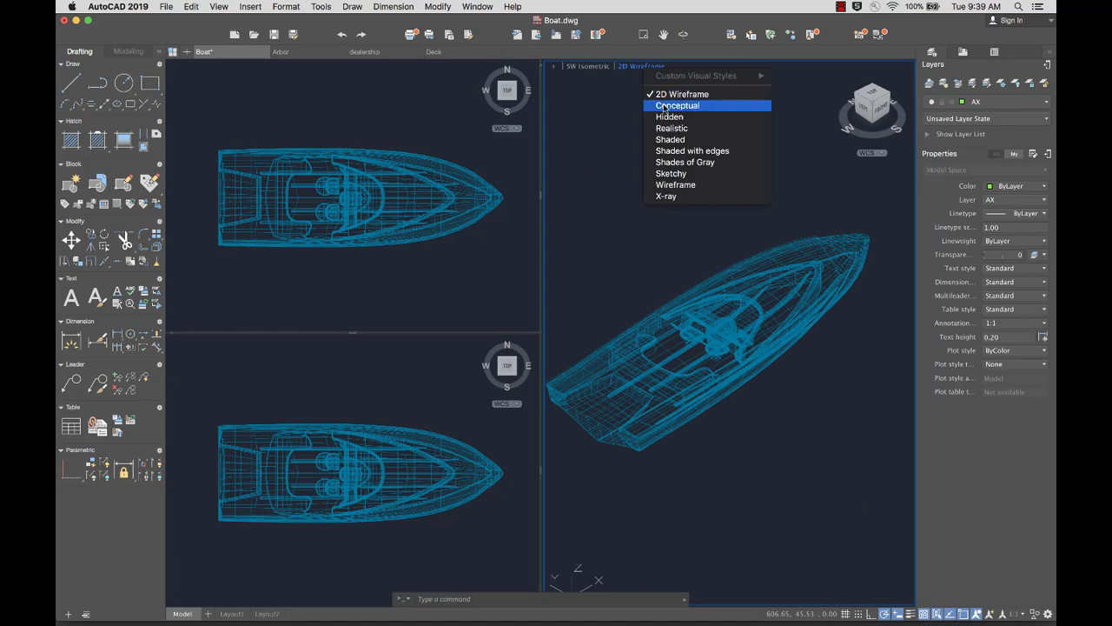
pyautogui.click(665, 105)
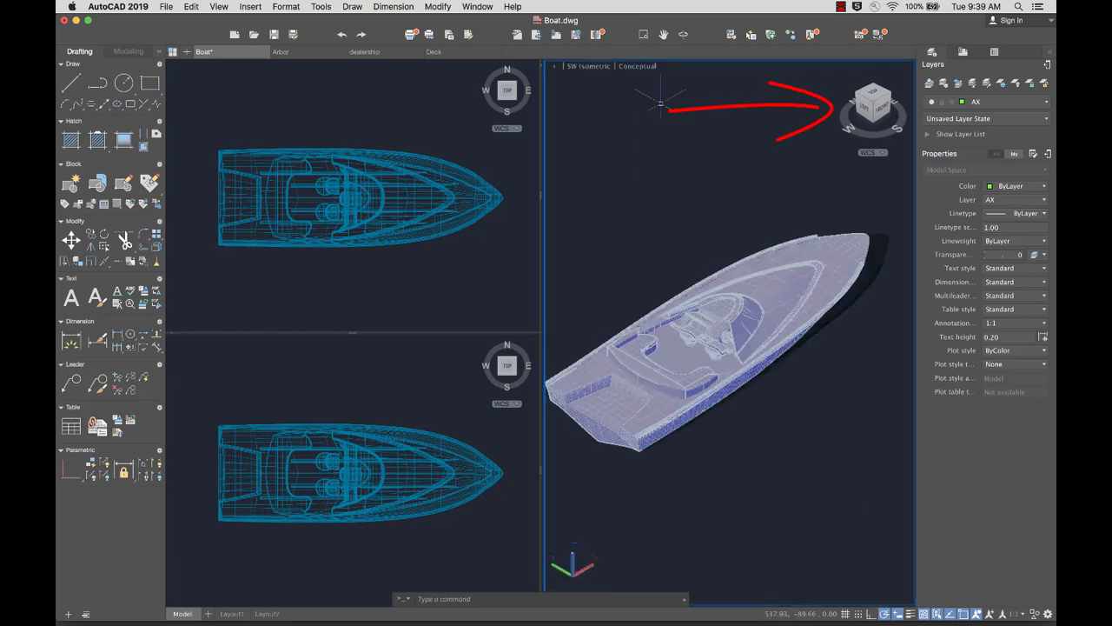
pyautogui.click(880, 111)
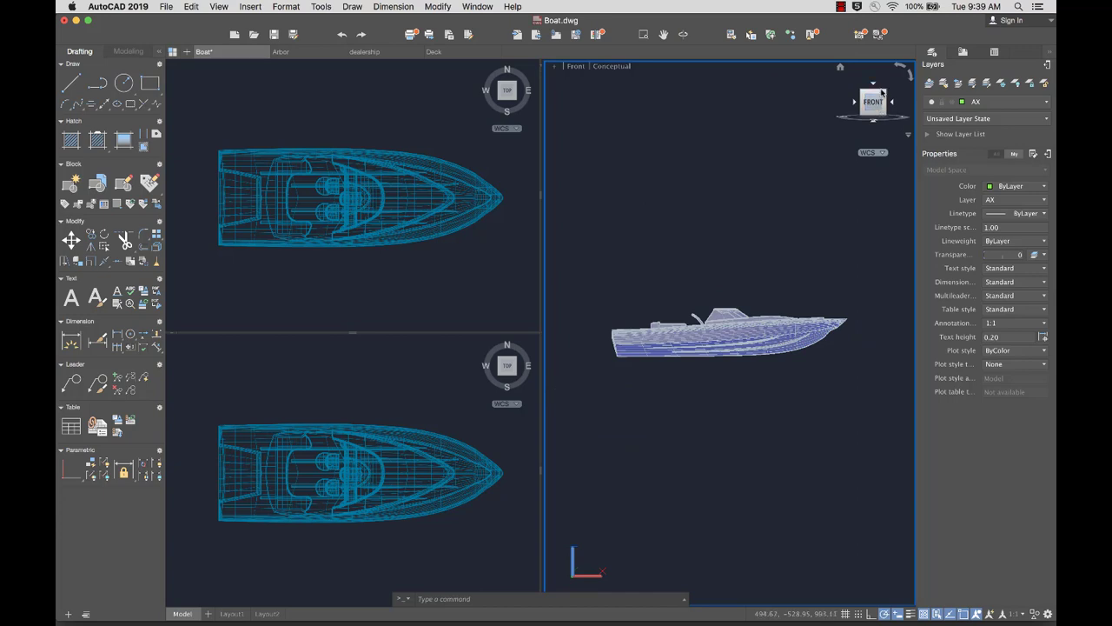
pyautogui.click(885, 96)
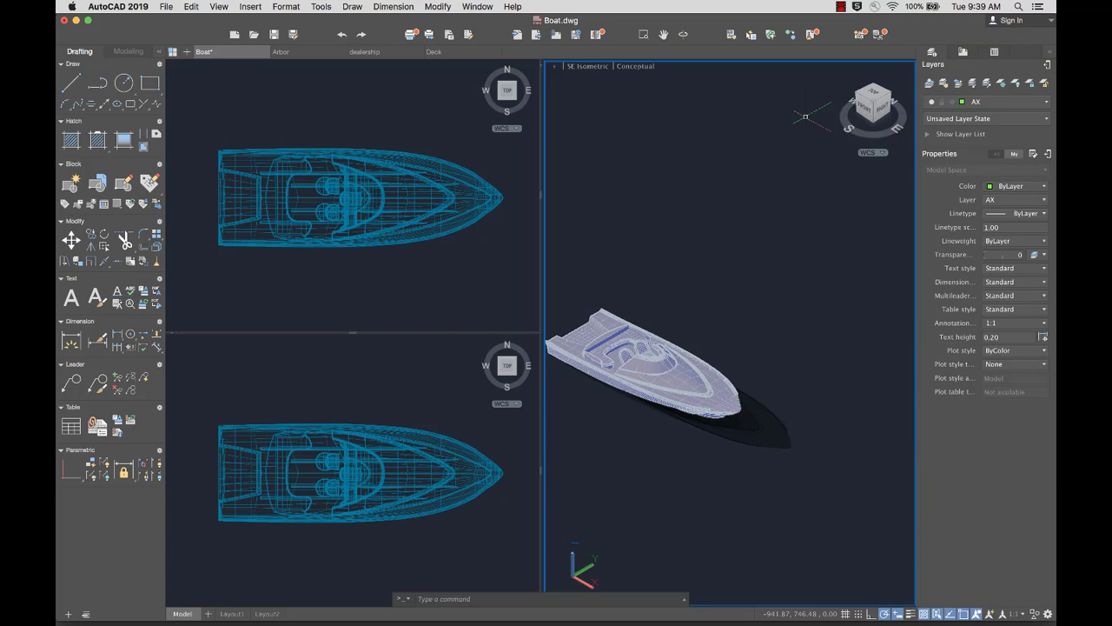
# View the Reference Manager palette and return to Layers, then undock, move, widen and redock the Layers palette.
pyautogui.click(963, 53)
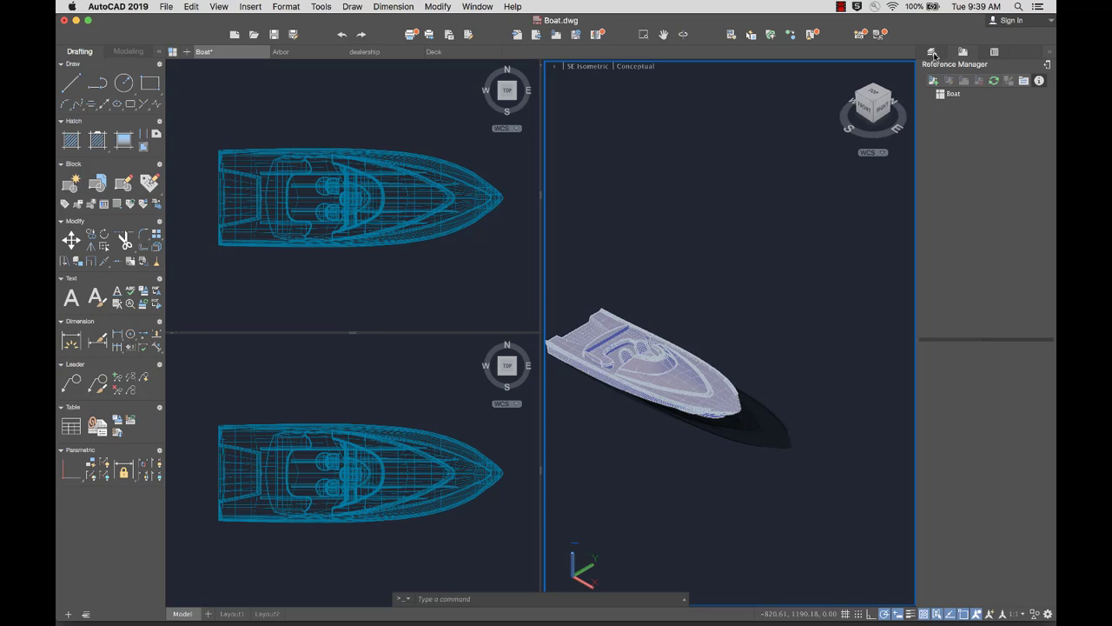
pyautogui.click(933, 53)
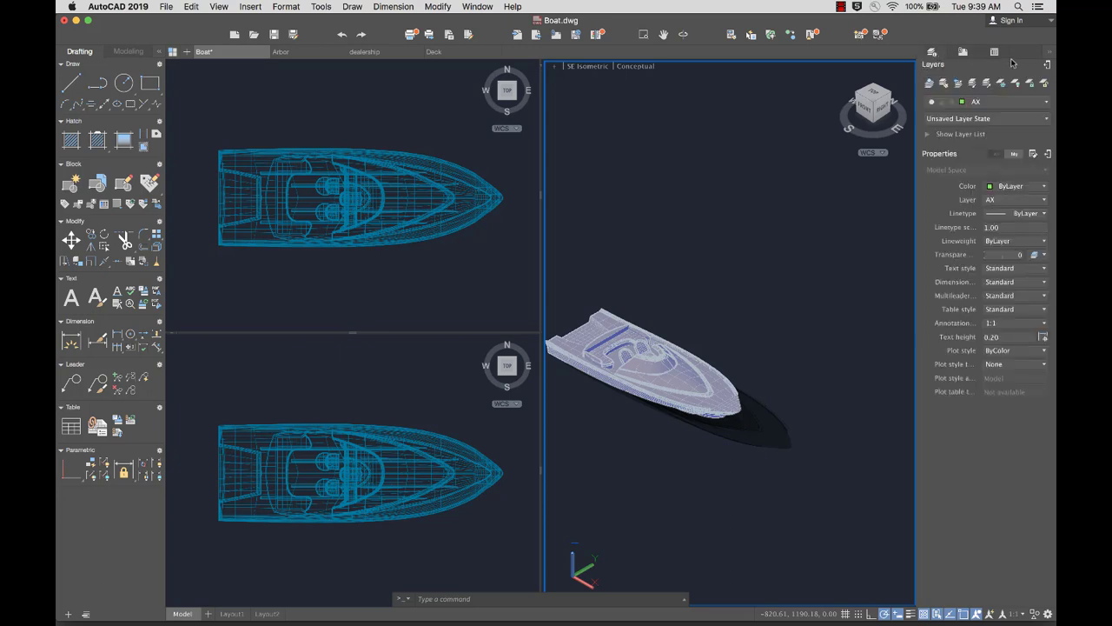
pyautogui.click(1048, 68)
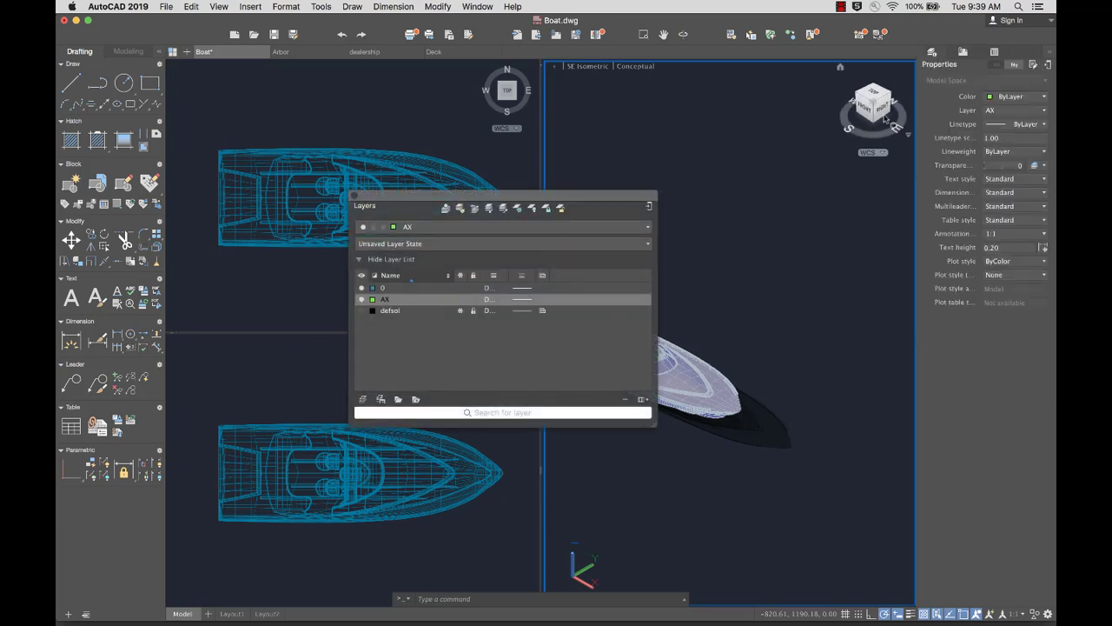
pyautogui.moveTo(594, 206); pyautogui.dragTo(432, 131)
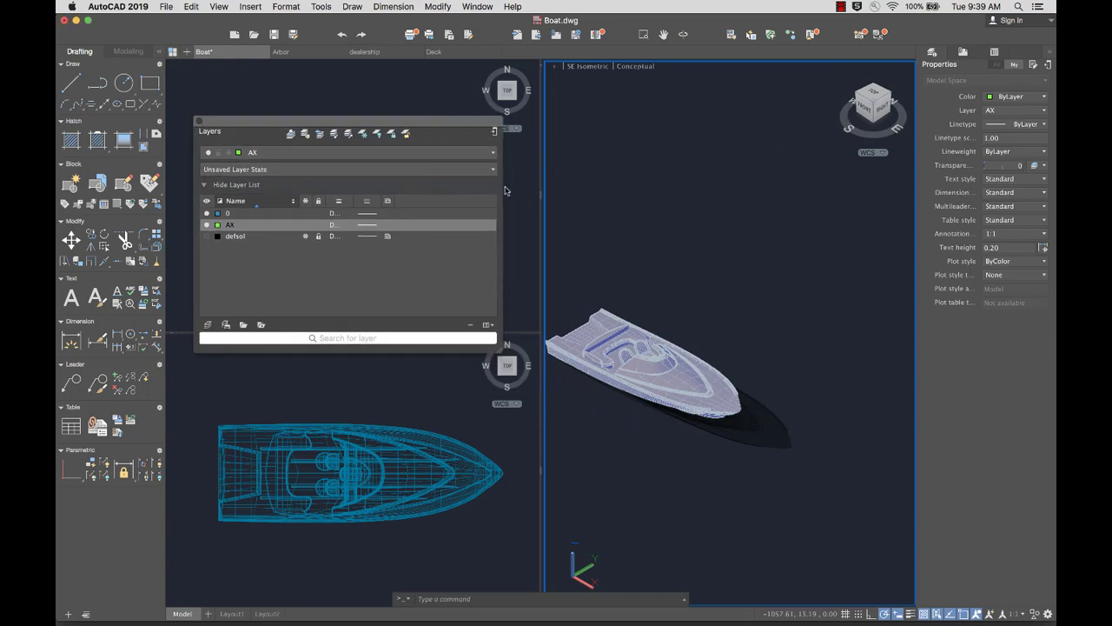
pyautogui.moveTo(506, 187); pyautogui.dragTo(574, 188)
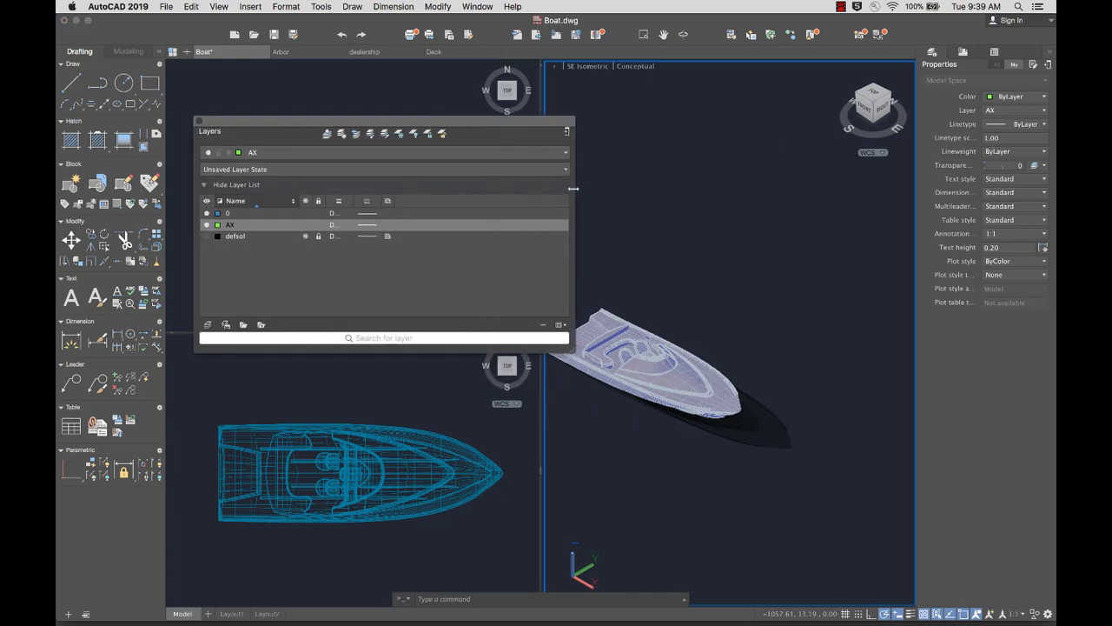
pyautogui.click(567, 132)
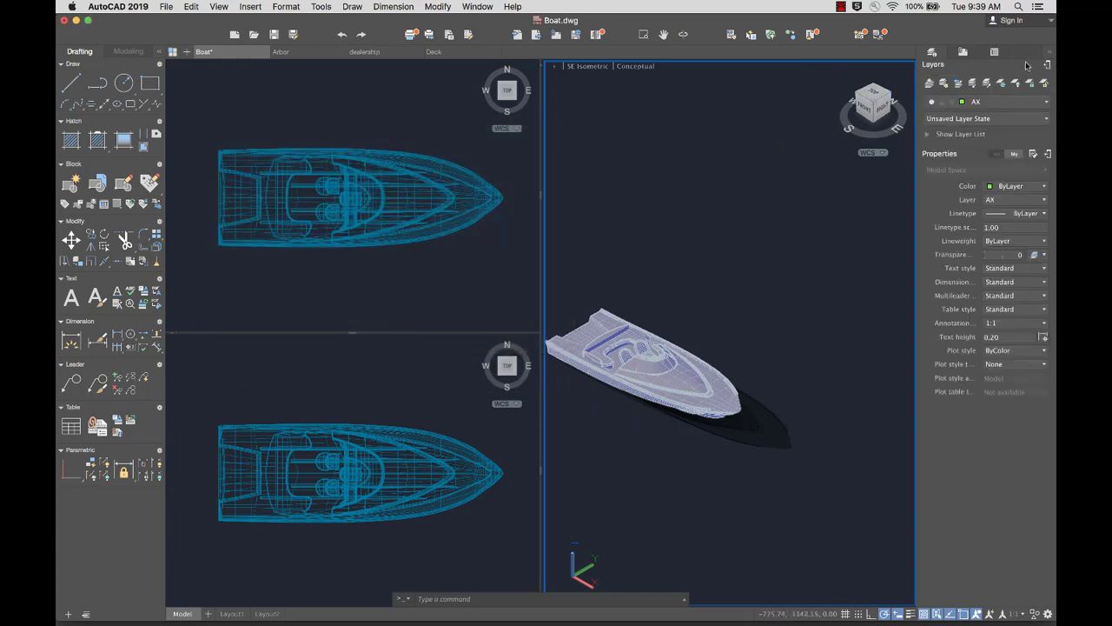
# Collapse the docked palettes to their titles, preview Layers and Properties from its title, and expand the palettes again.
pyautogui.click(1049, 56)
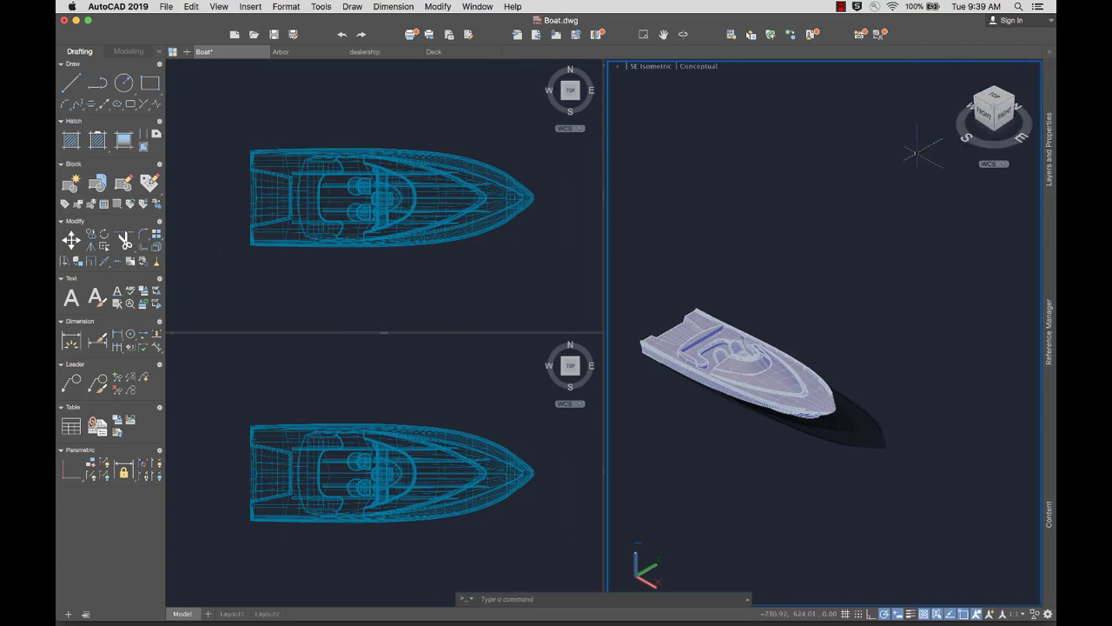
pyautogui.moveTo(1049, 171)
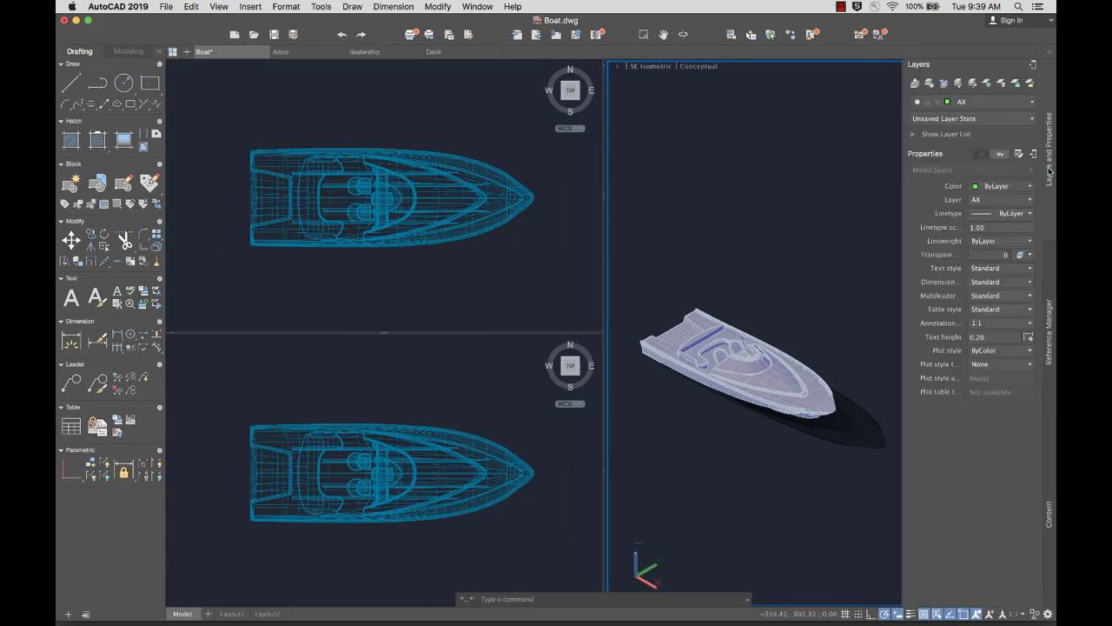
pyautogui.moveTo(1051, 276)
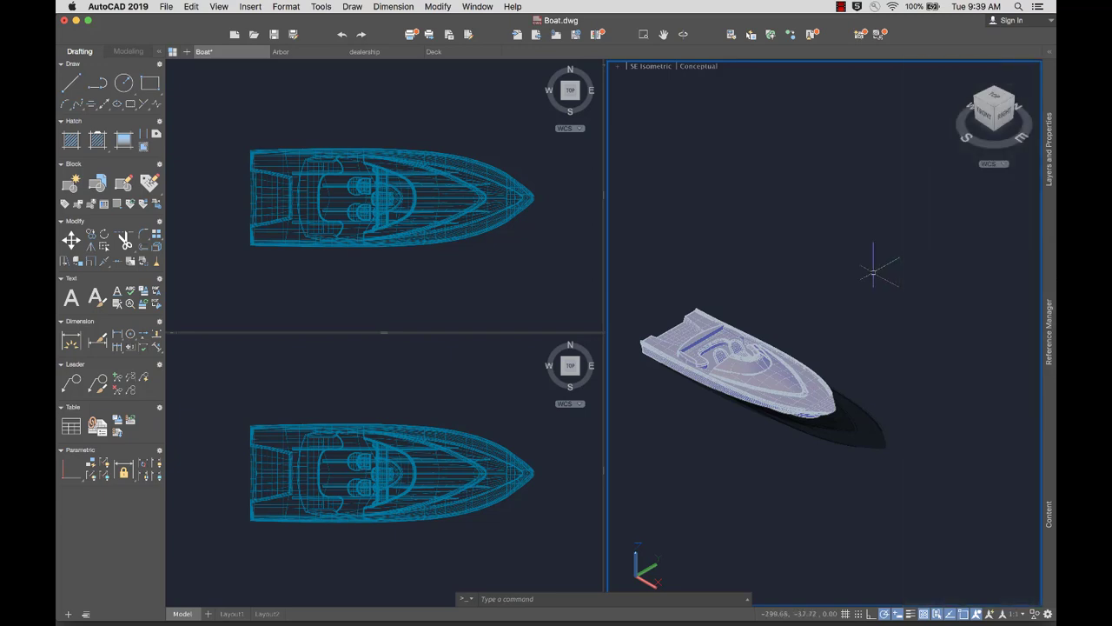
pyautogui.click(1051, 52)
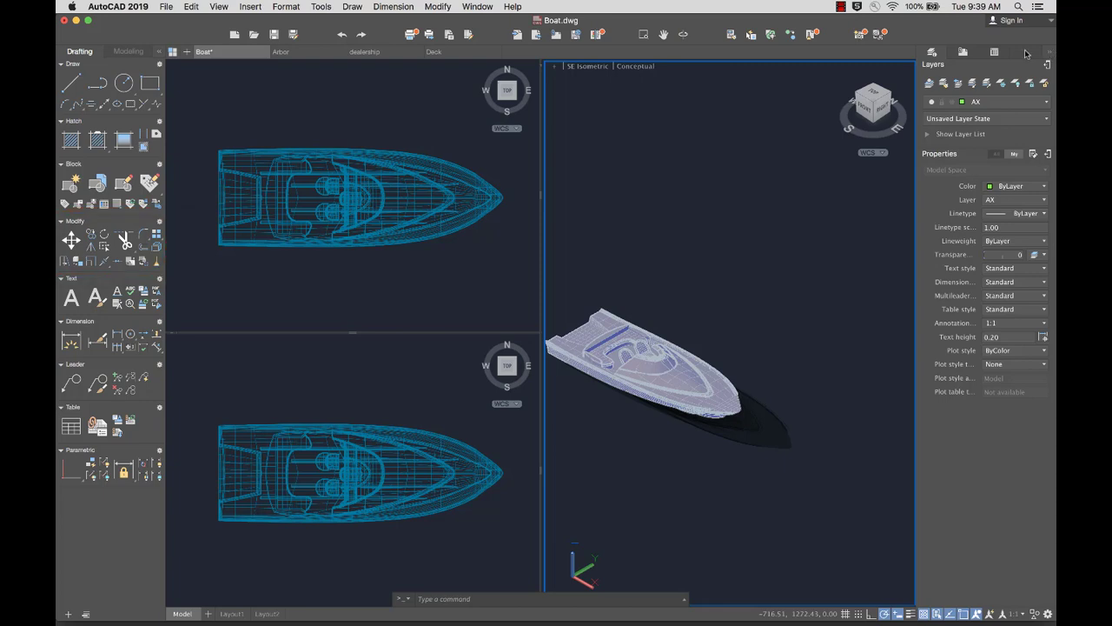
# Switch the tool set to Modeling and back to Drafting, and shrink the tool sets to compact width and restore them.
pyautogui.click(124, 53)
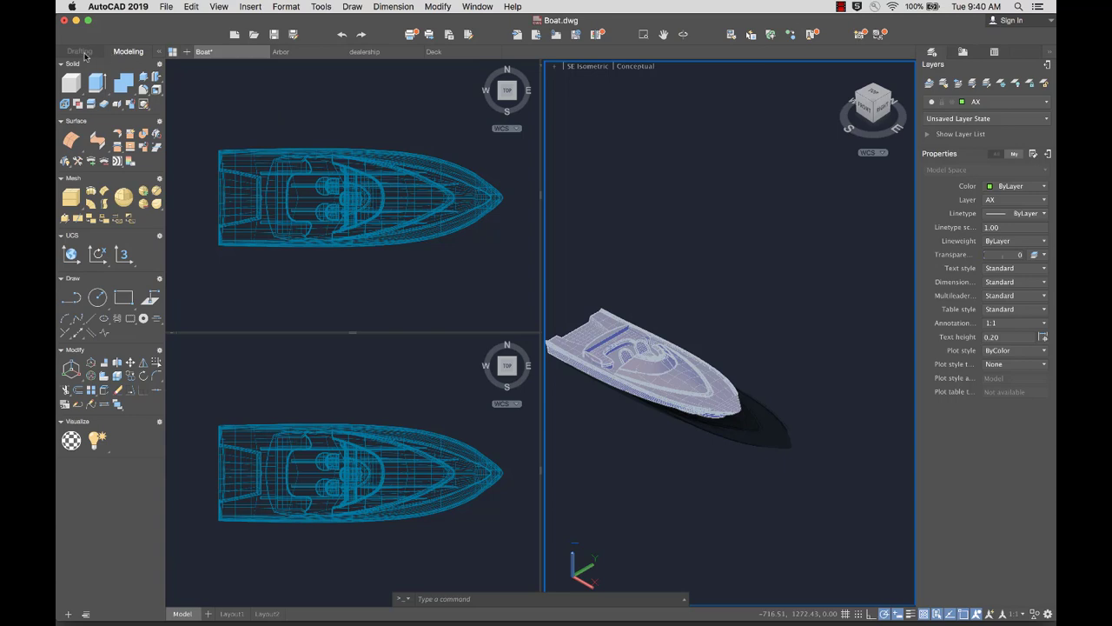
pyautogui.click(87, 54)
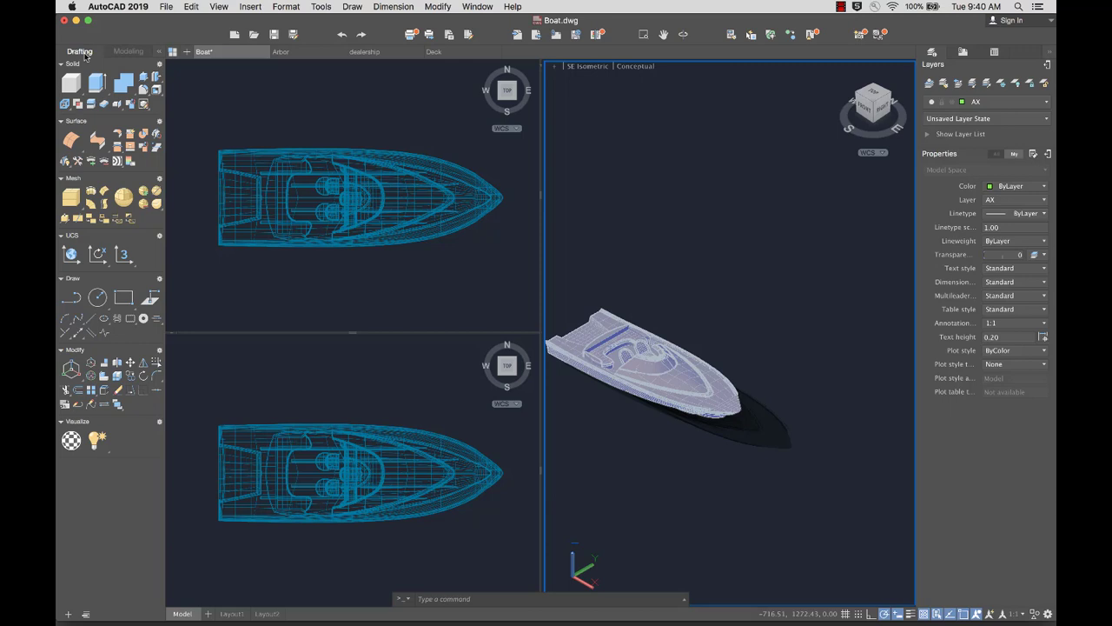
pyautogui.click(159, 53)
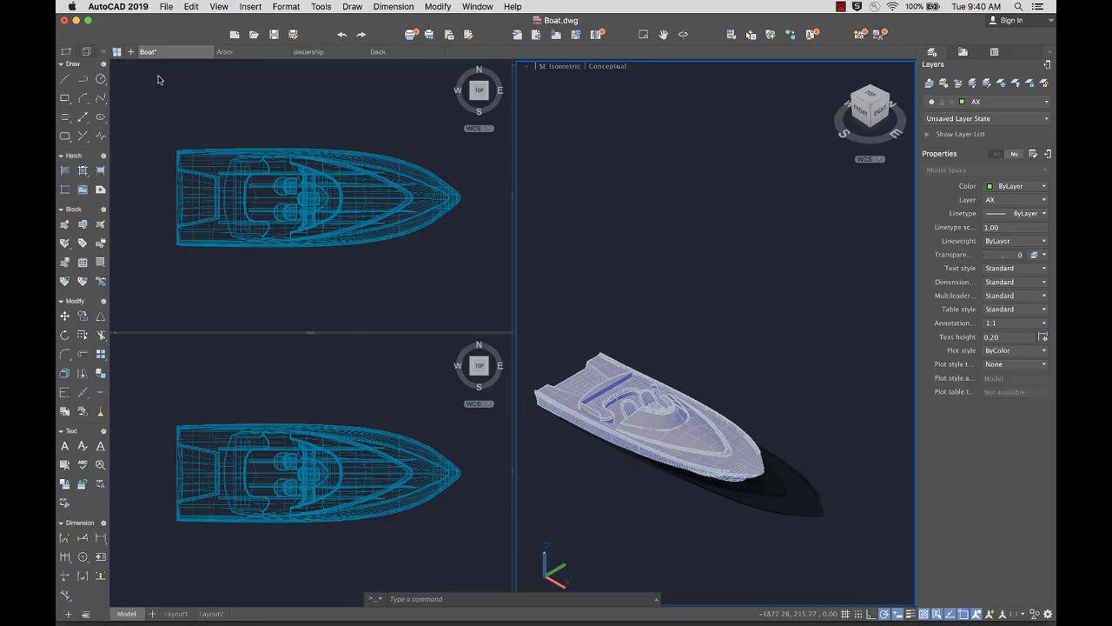
pyautogui.click(104, 52)
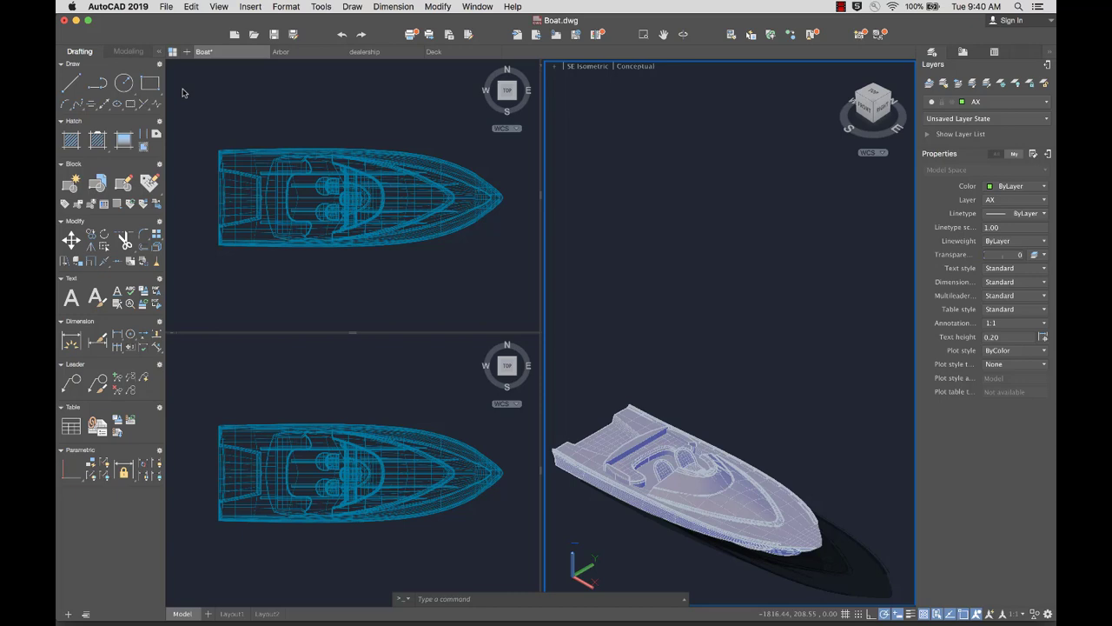
# Collapse and expand the Hatch tool group, and view the list of tools available for the Modify group.
pyautogui.click(61, 122)
pyautogui.click(60, 121)
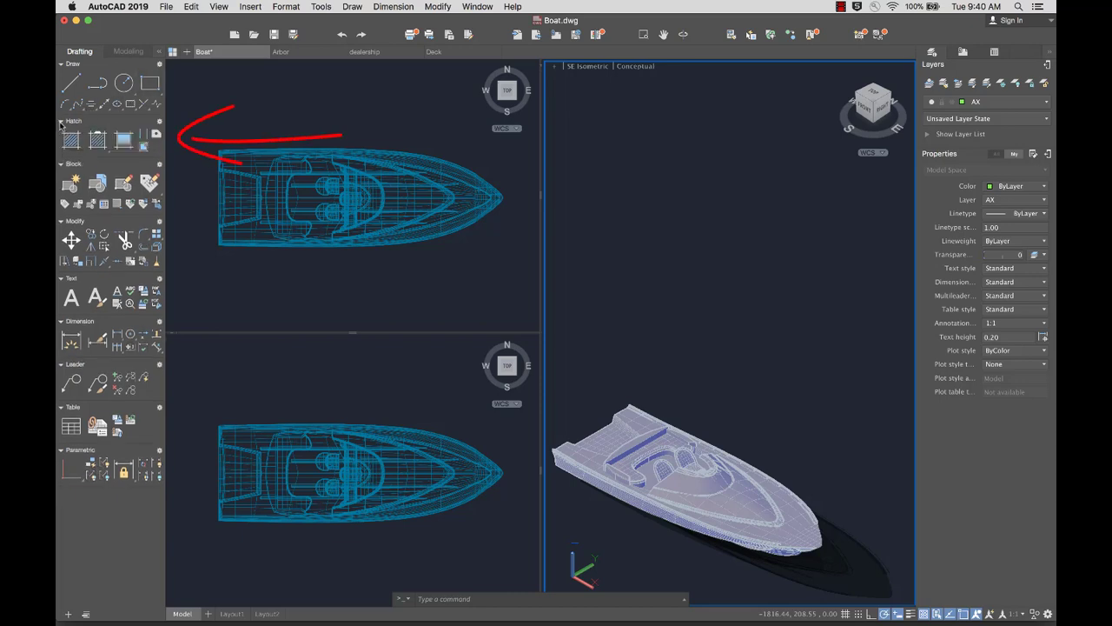
pyautogui.click(160, 225)
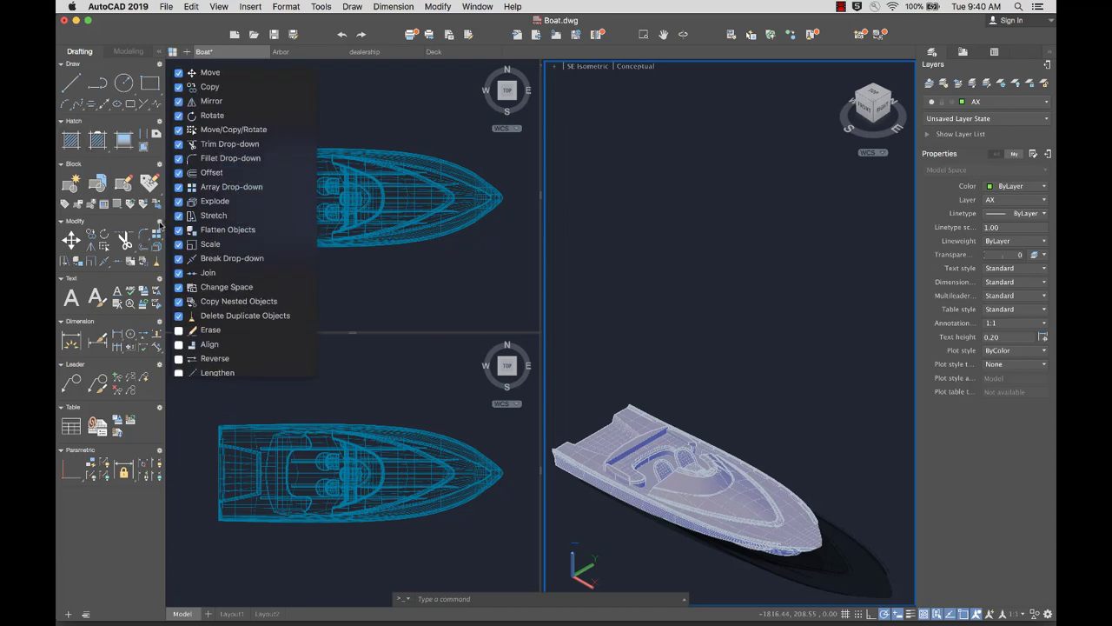
pyautogui.click(160, 225)
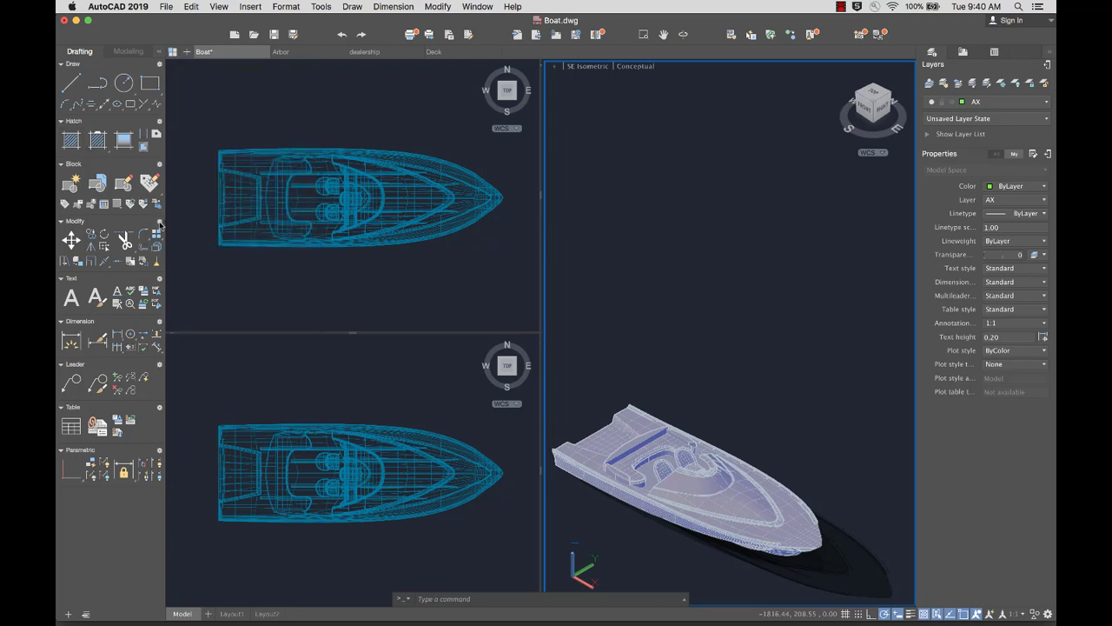
# Reorder the Drafting tool groups so that Text comes directly before Modify.
pyautogui.click(86, 614)
pyautogui.moveTo(85, 461); pyautogui.dragTo(84, 446)
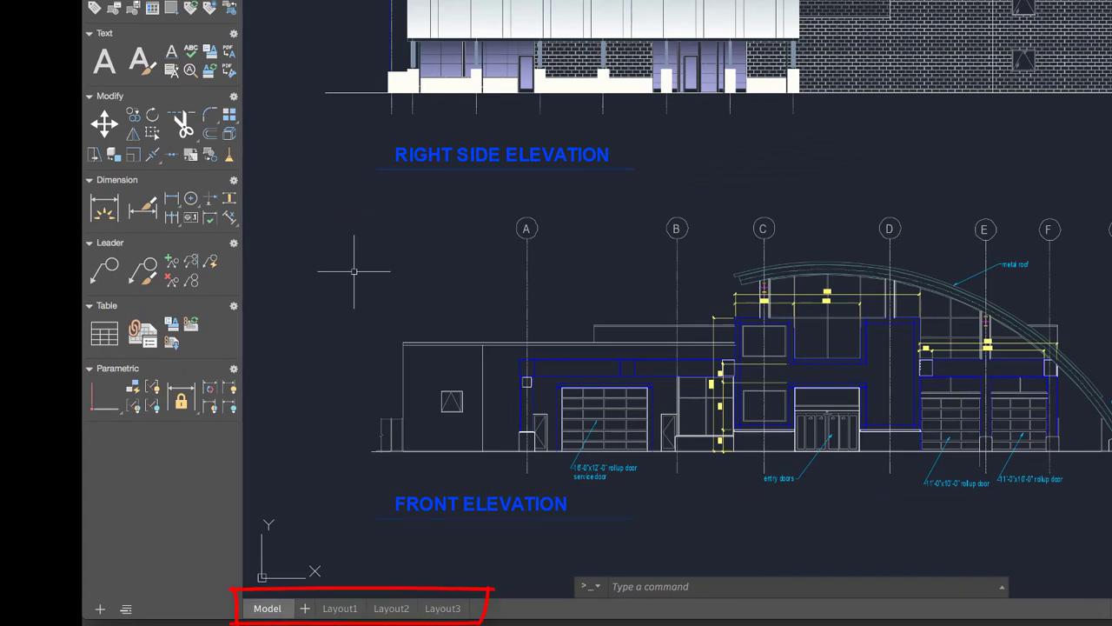
# View Layout1 of the dealership drawing, return to model space, and review the list of status bar options.
pyautogui.click(340, 608)
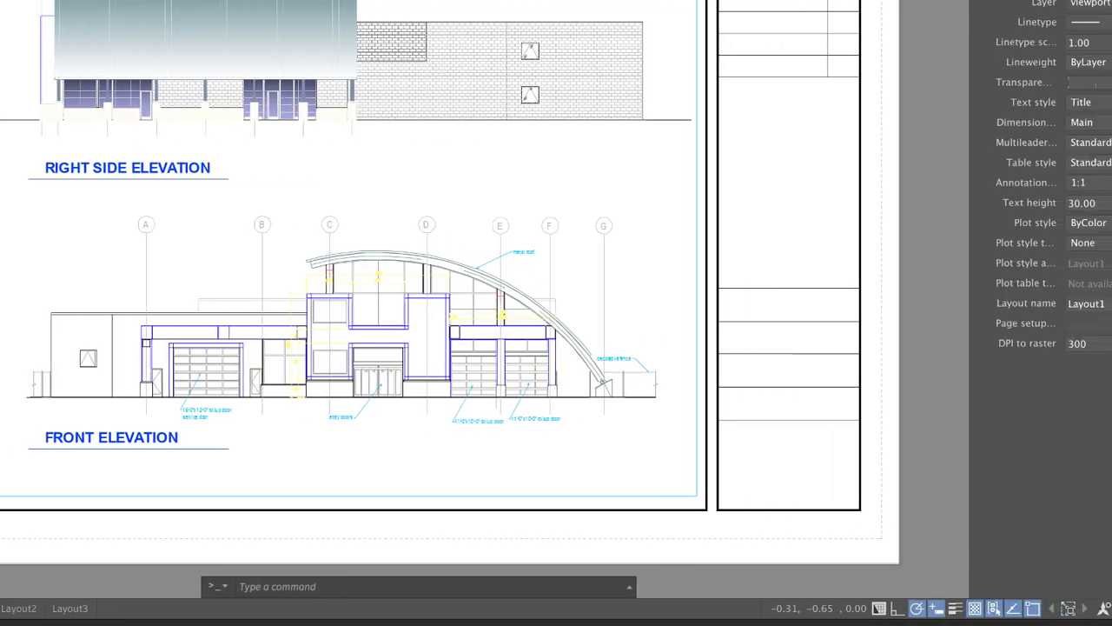
pyautogui.click(266, 607)
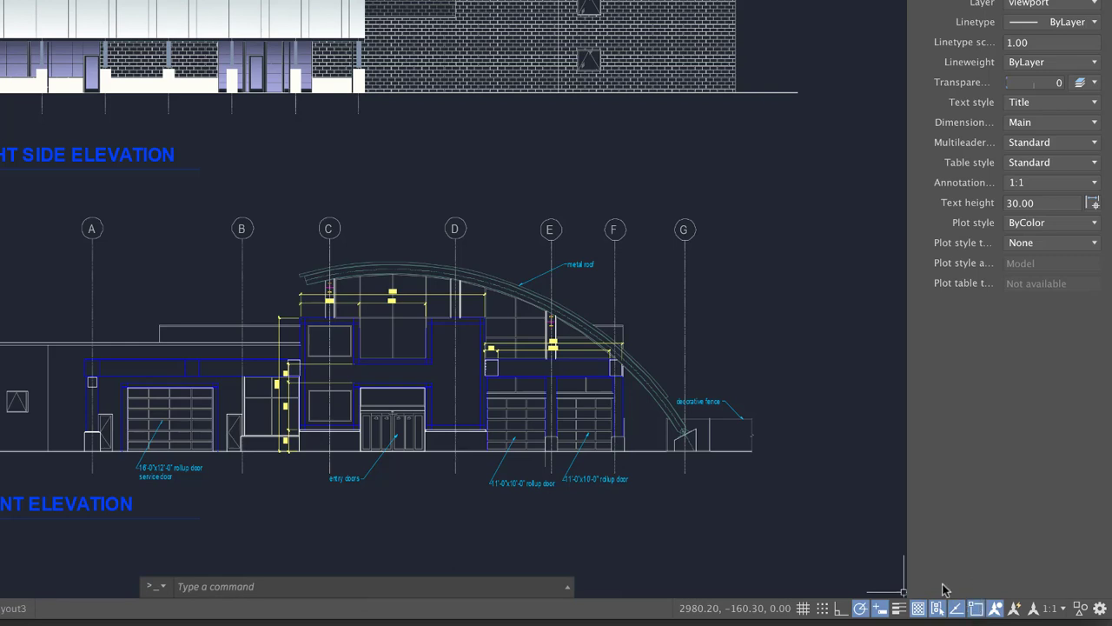
pyautogui.click(1098, 609)
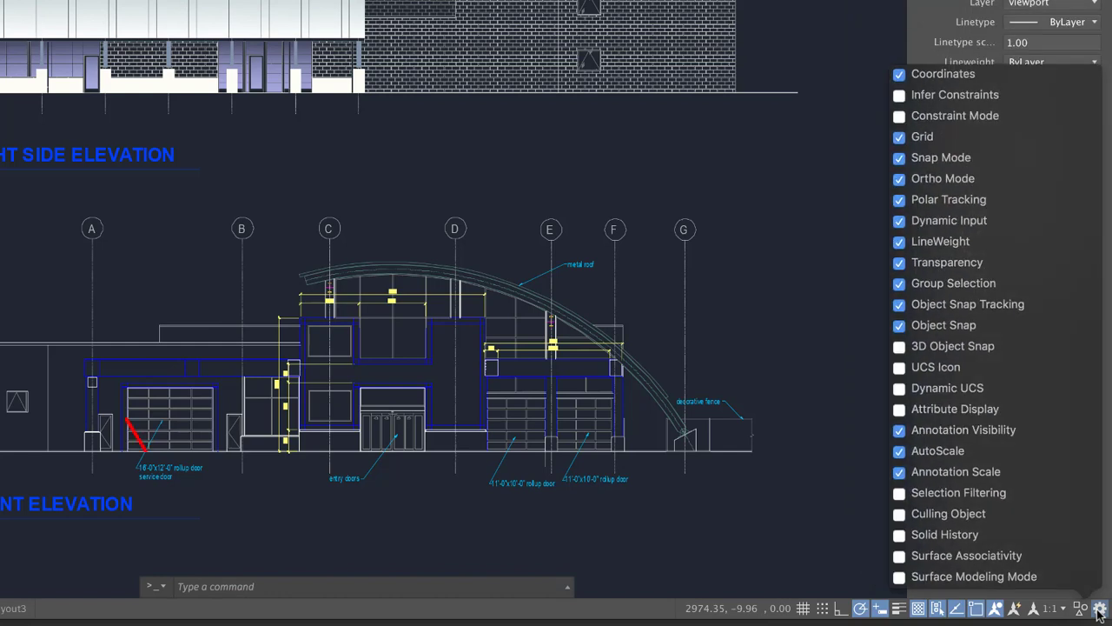
pyautogui.click(1098, 609)
# Start the CIRCLE command by entering its alias "c" in the command line.
pyautogui.click(332, 586)
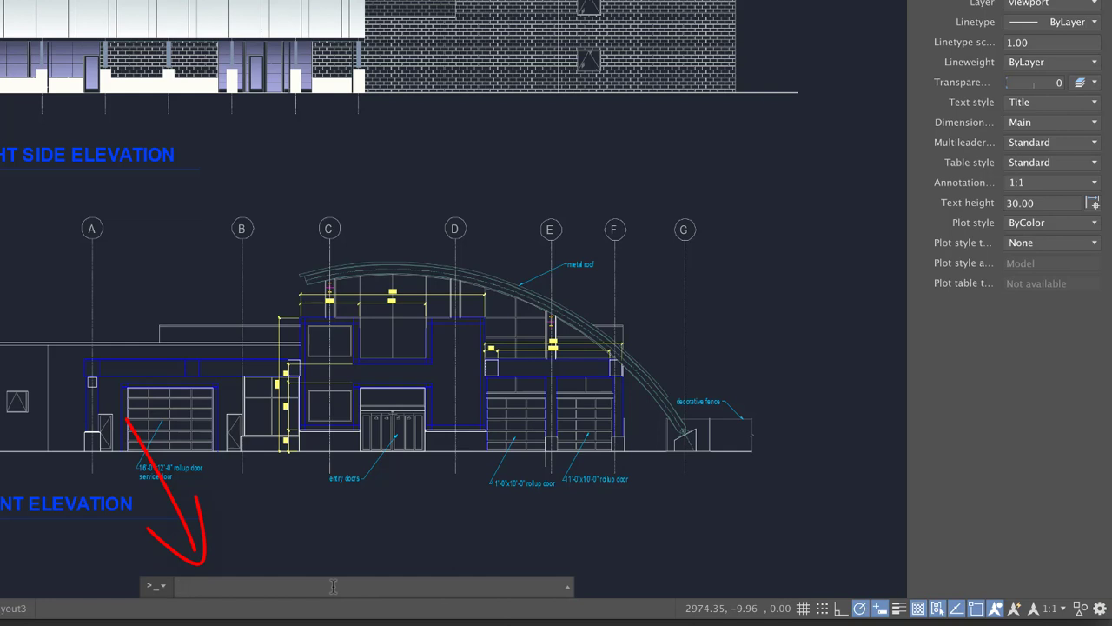
pyautogui.write('c')
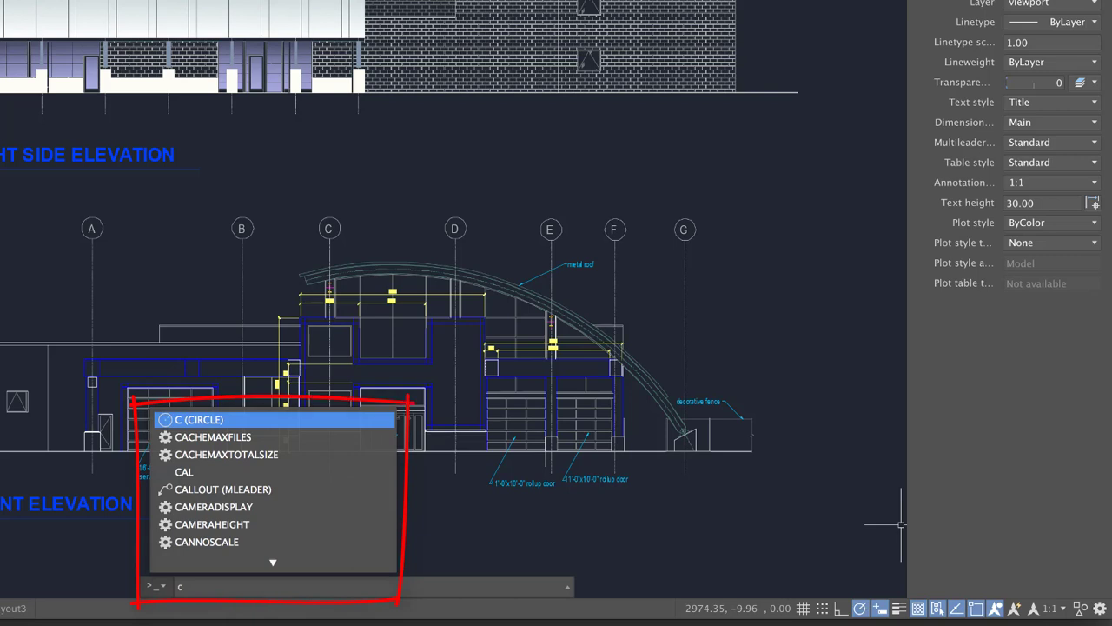
pyautogui.press('Return')
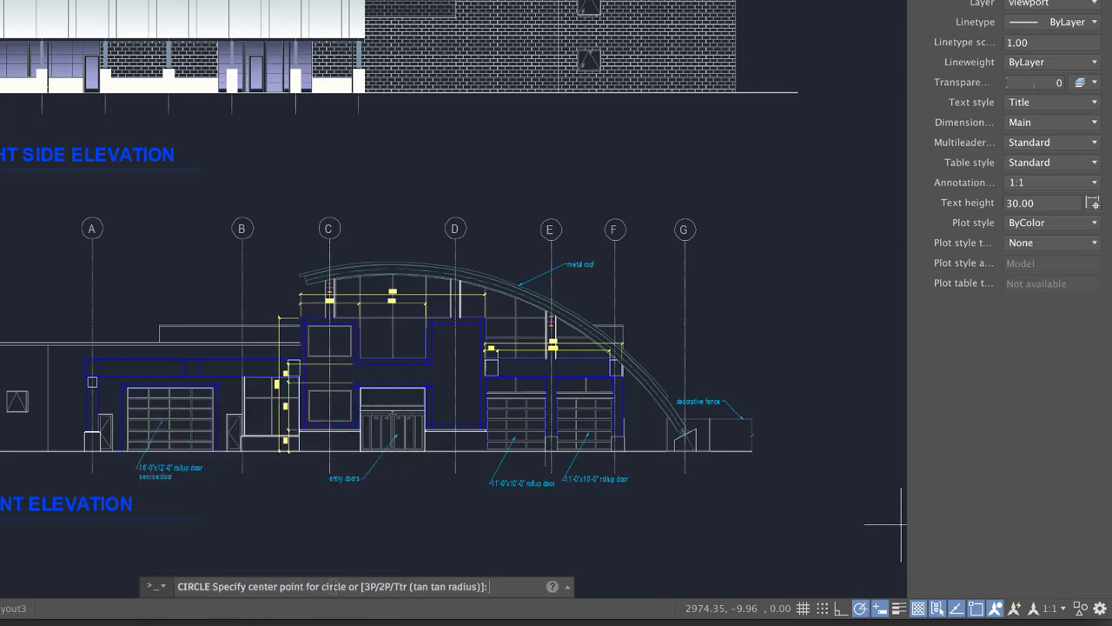